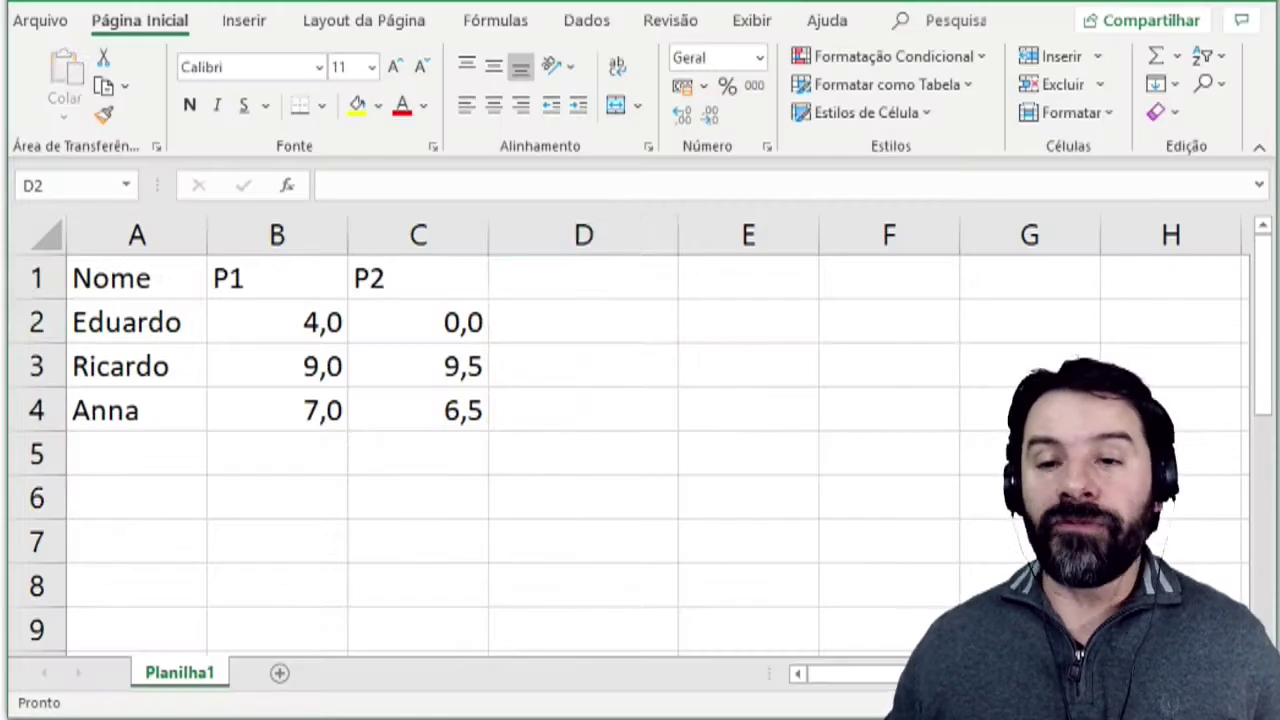
# - Highlight the student names A2:A4, P1 grades B2:B4 and P2 grades C2:C4, ending on D2
pyautogui.click(583, 320)
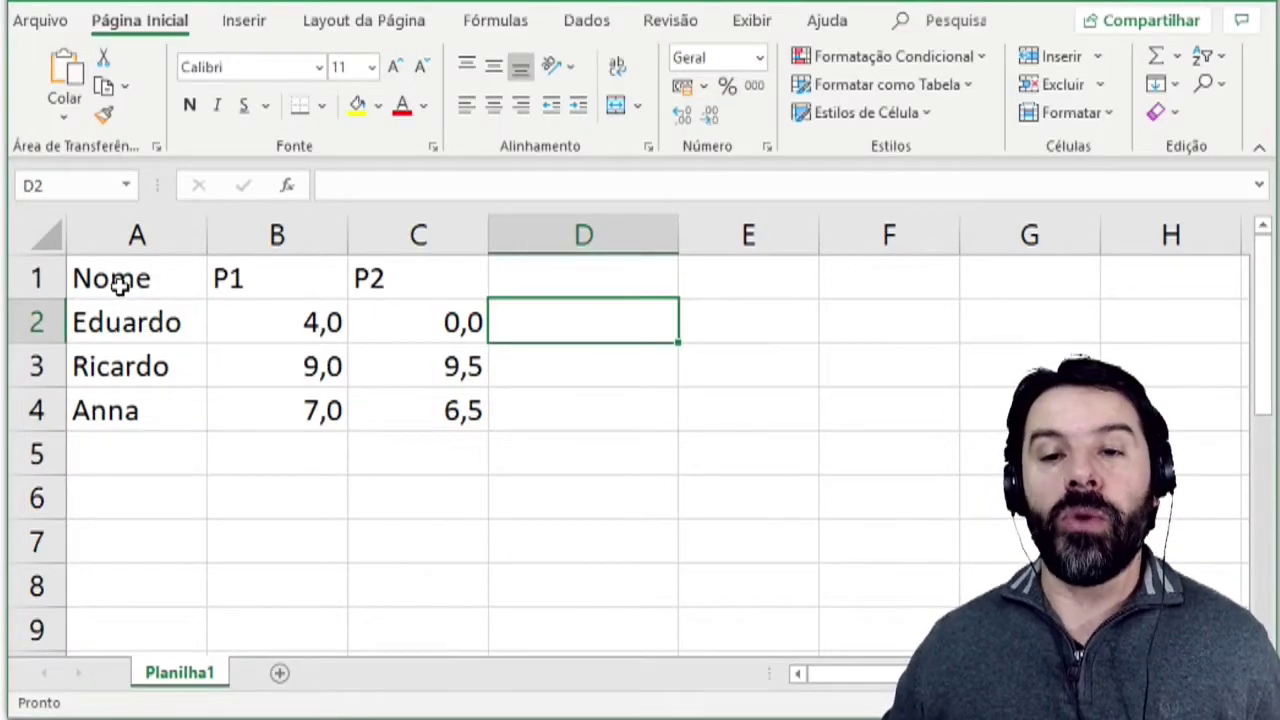
pyautogui.click(124, 328)
pyautogui.moveTo(124, 328); pyautogui.dragTo(132, 405)
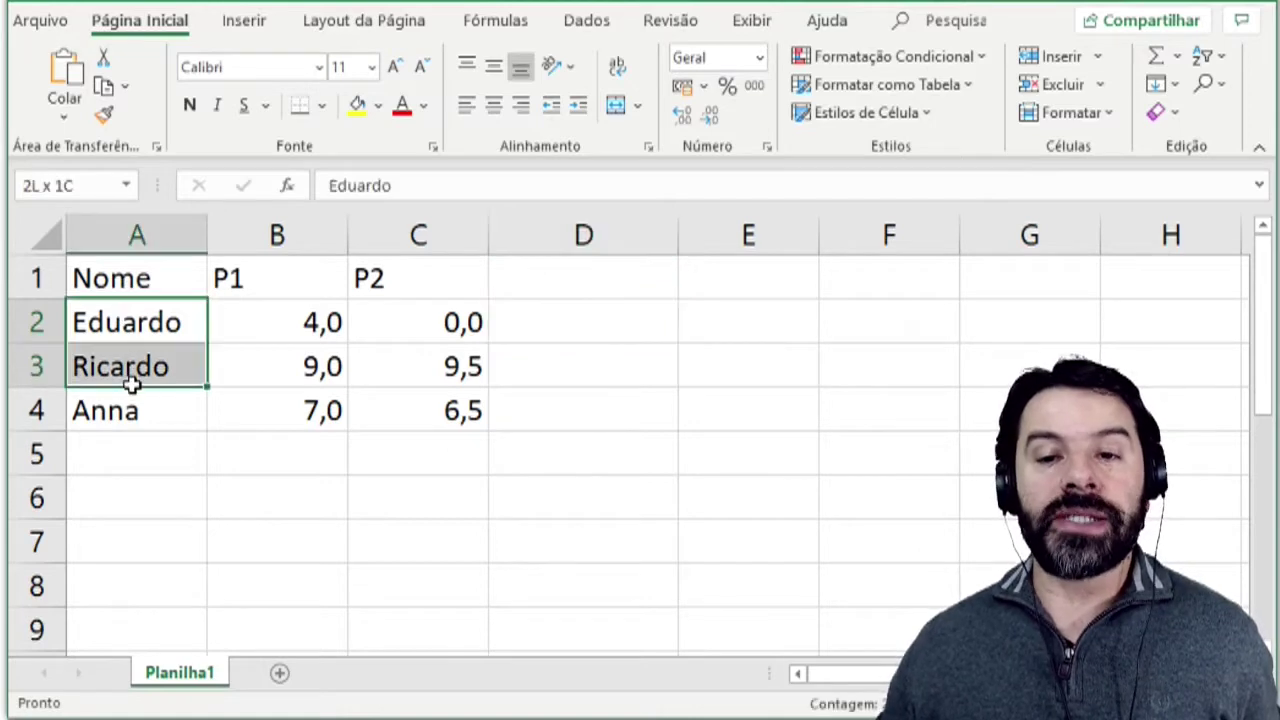
pyautogui.click(272, 322)
pyautogui.moveTo(272, 320); pyautogui.dragTo(271, 409)
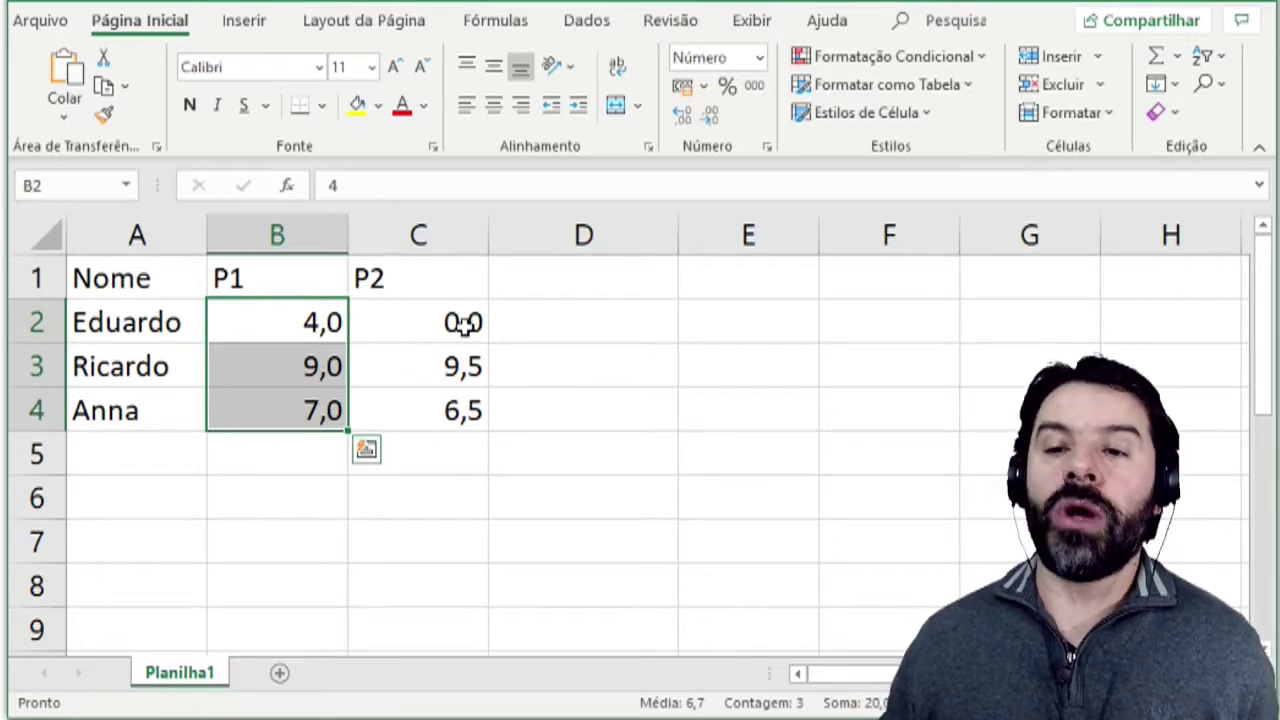
pyautogui.moveTo(462, 322); pyautogui.dragTo(460, 422)
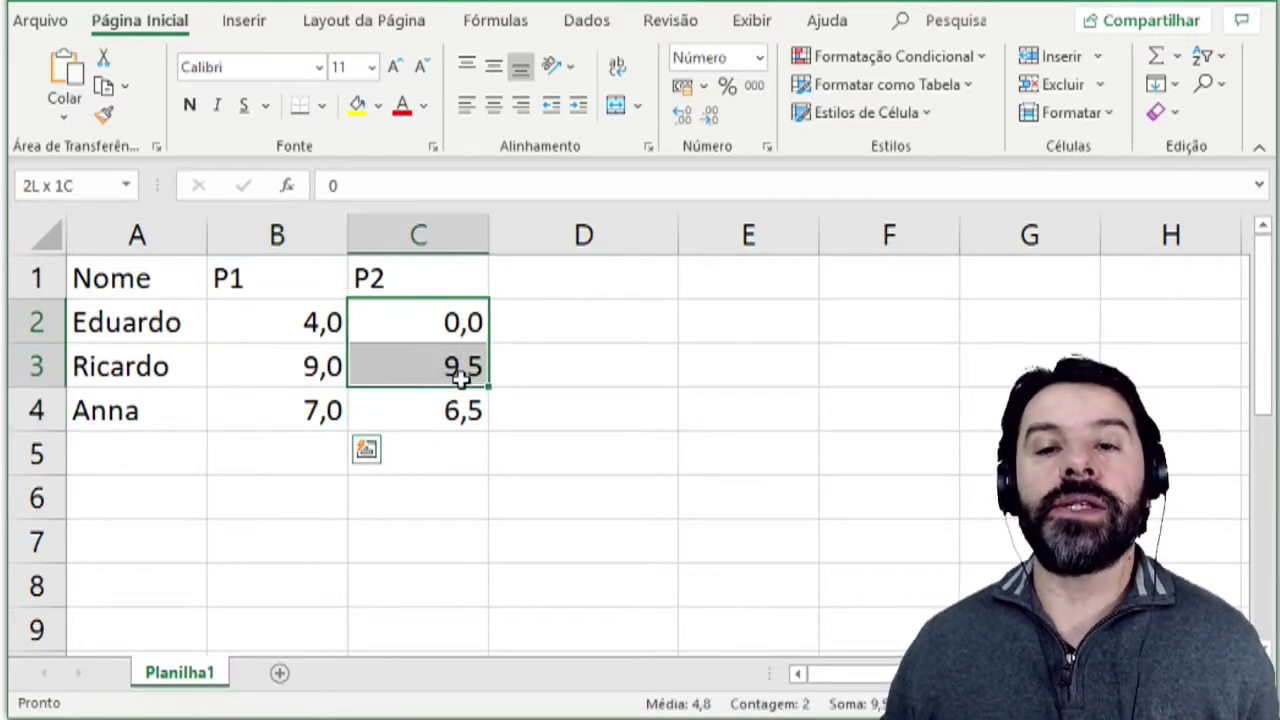
pyautogui.click(531, 320)
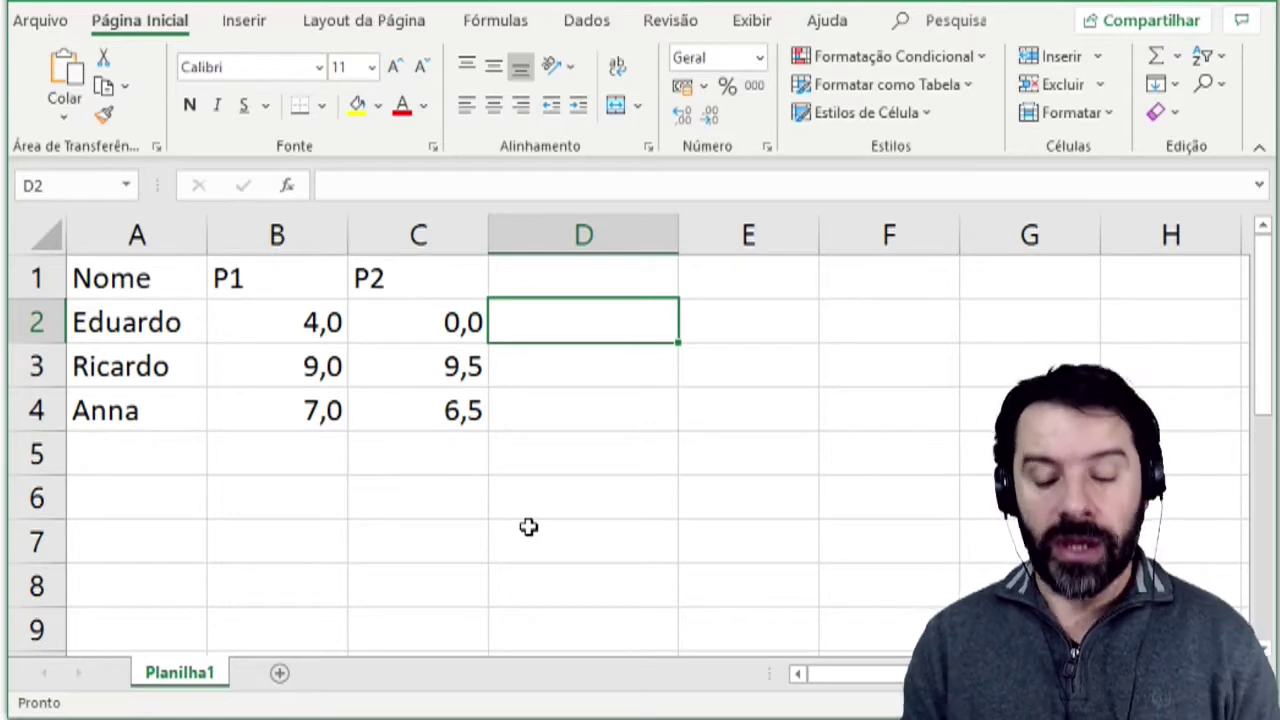
# - Type =SE(( into D2 to begin the IF formula's logical test
pyautogui.write('=')
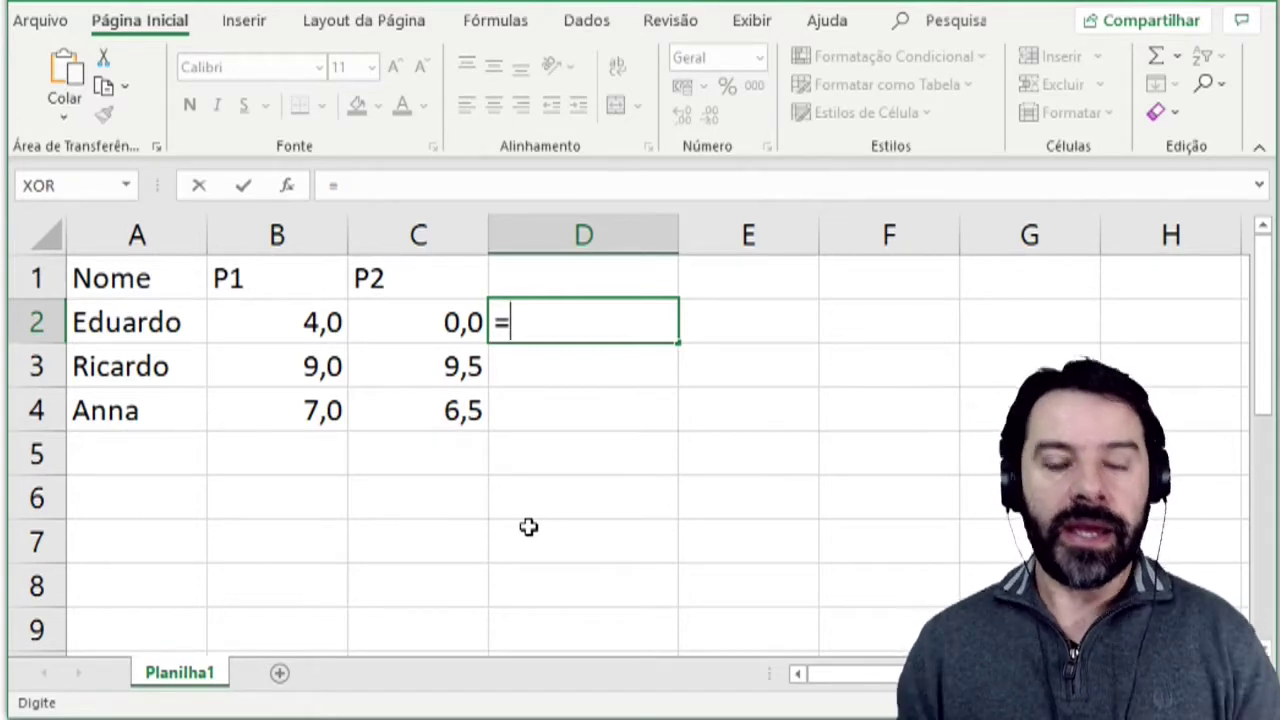
pyautogui.write('SE')
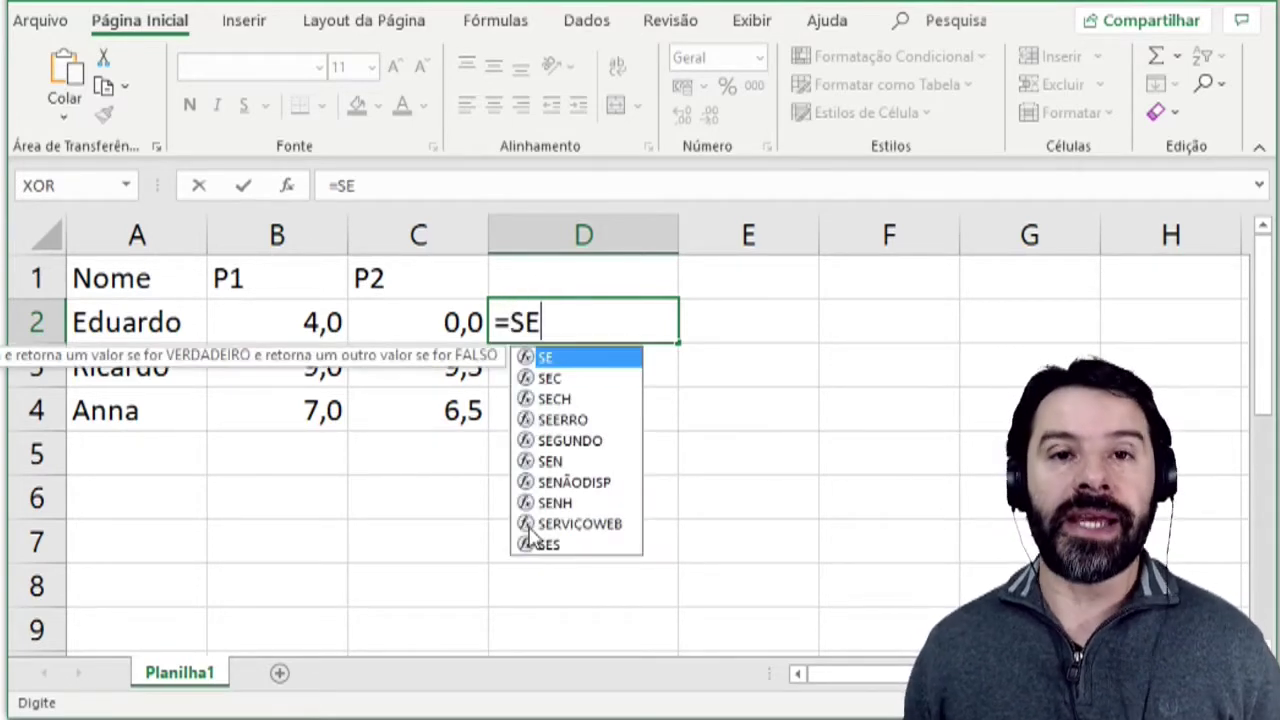
pyautogui.write('(')
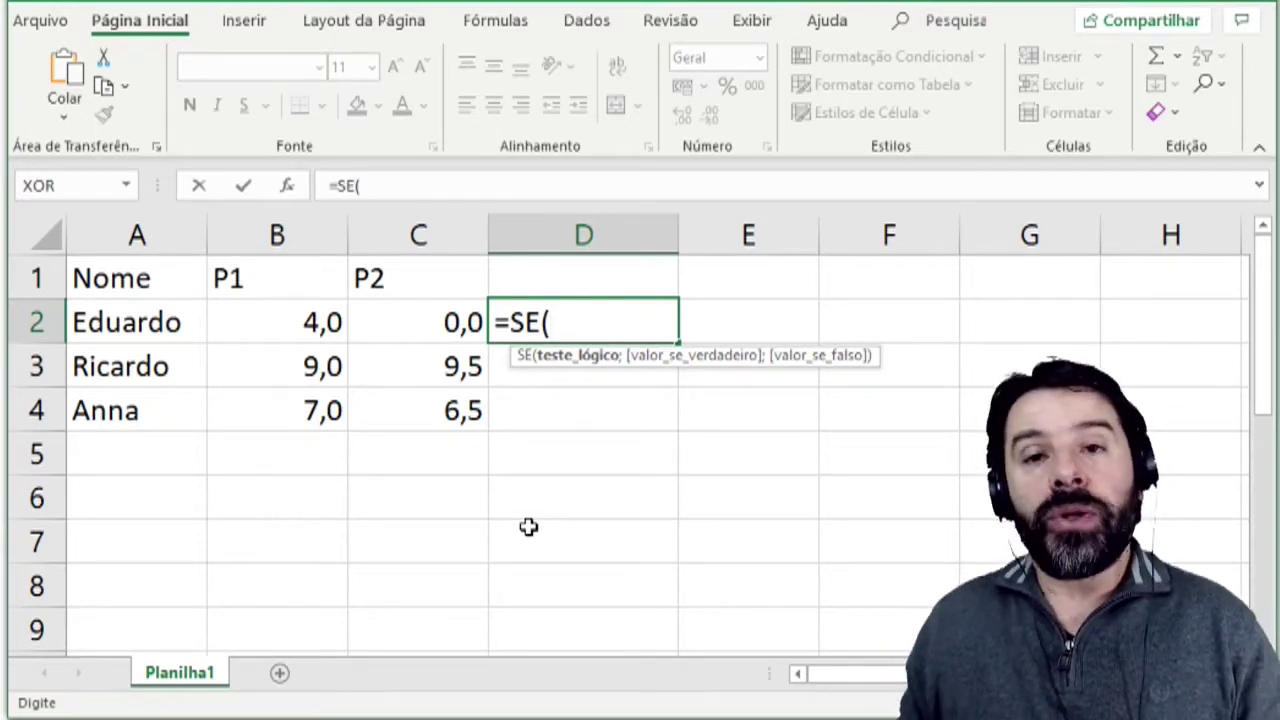
pyautogui.write('(')
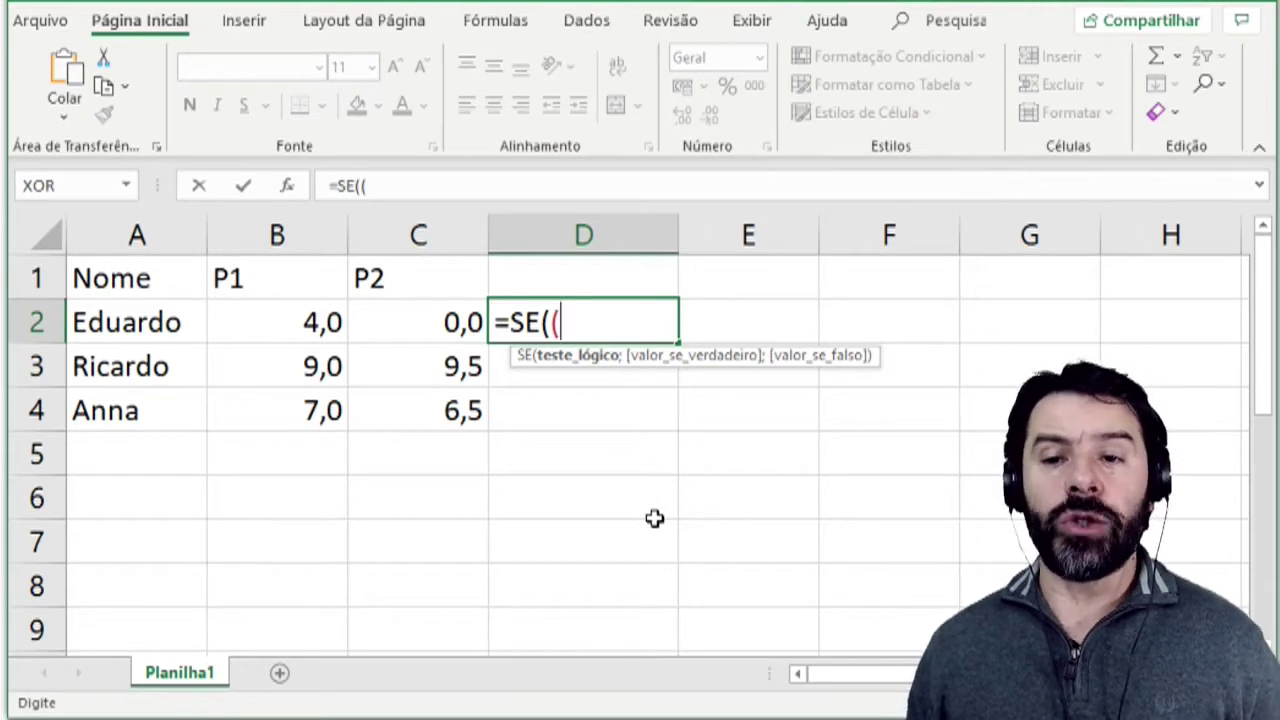
# - Draft (B2+C2)/2 as the average after =SE(( in D2, then backspace it away
pyautogui.write('B2')
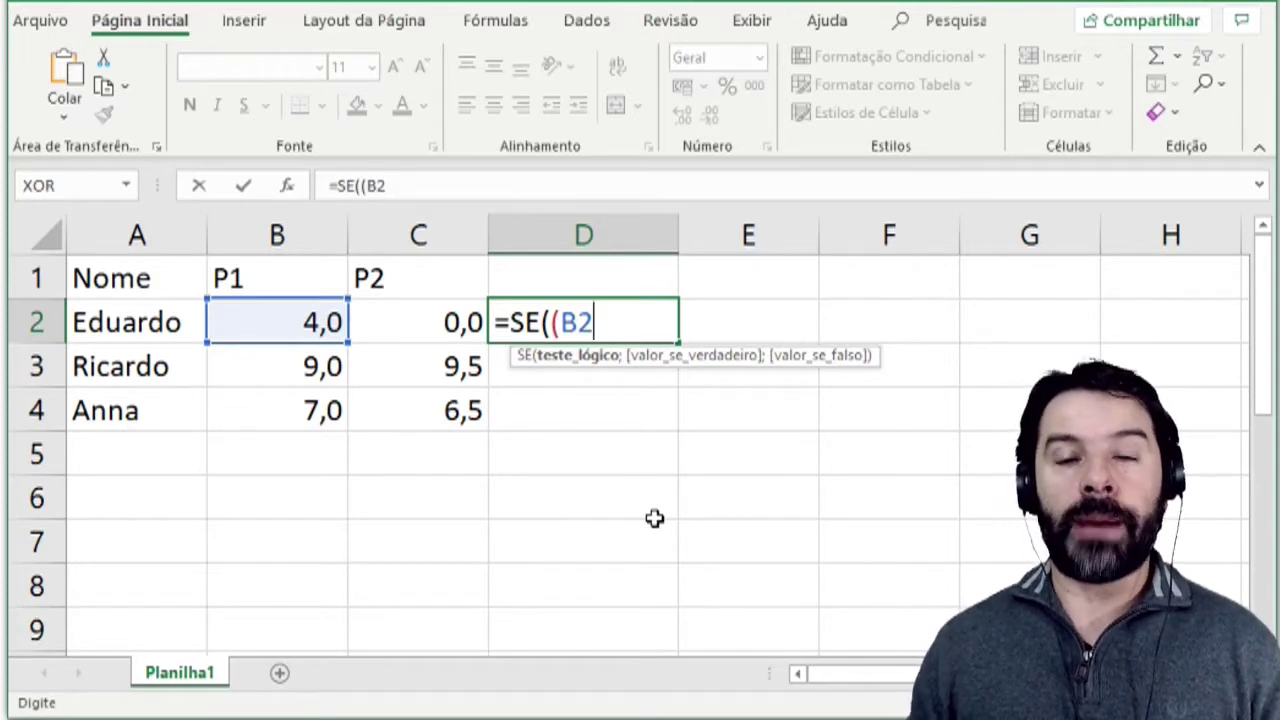
pyautogui.write('+')
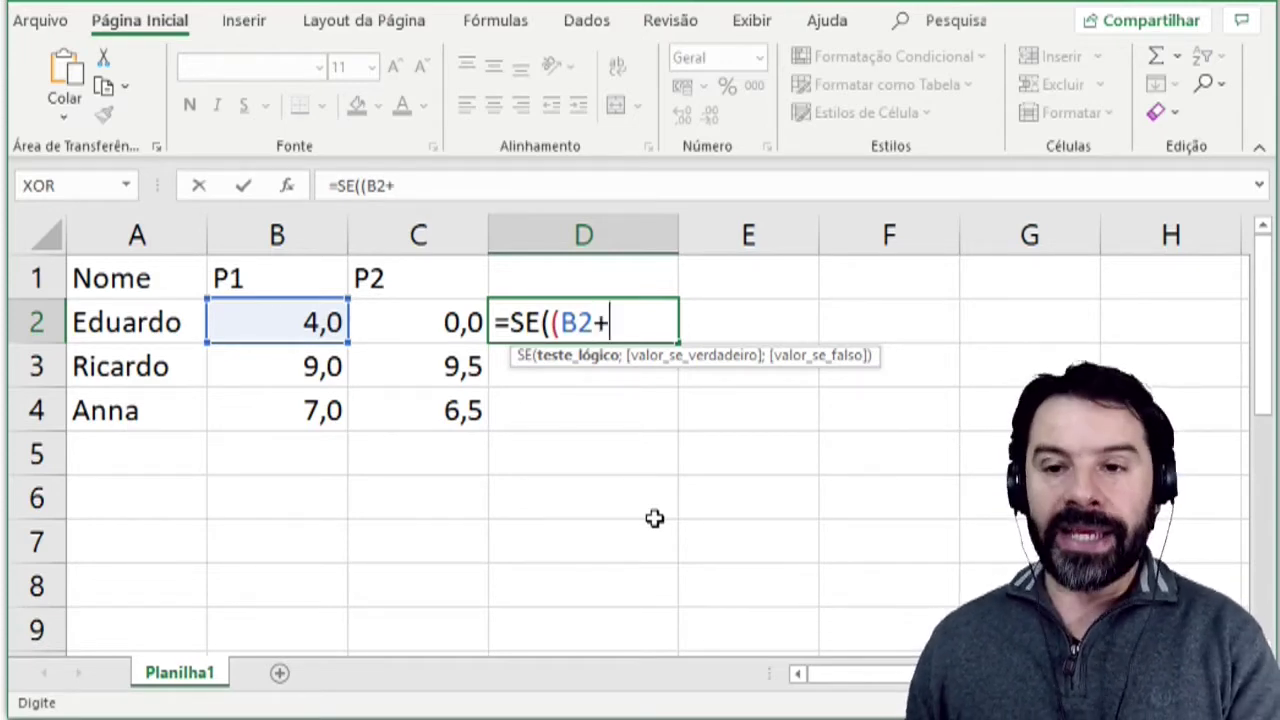
pyautogui.write('C2')
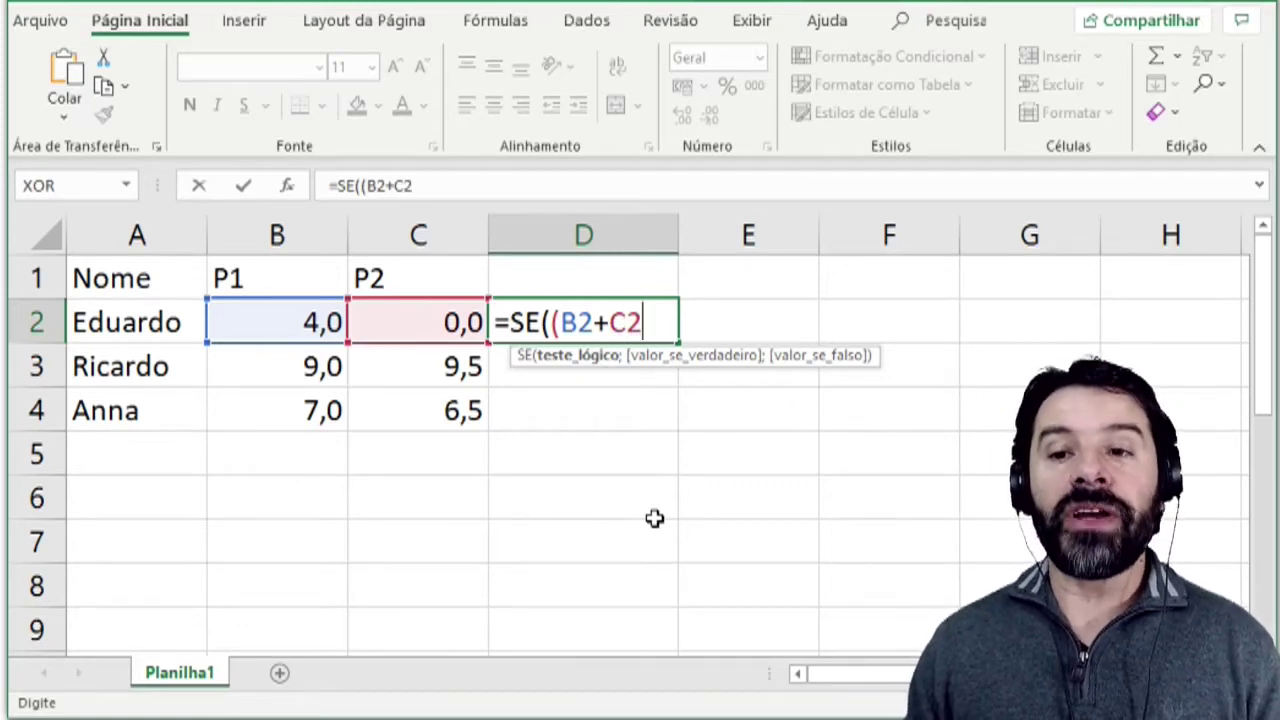
pyautogui.write(' )')
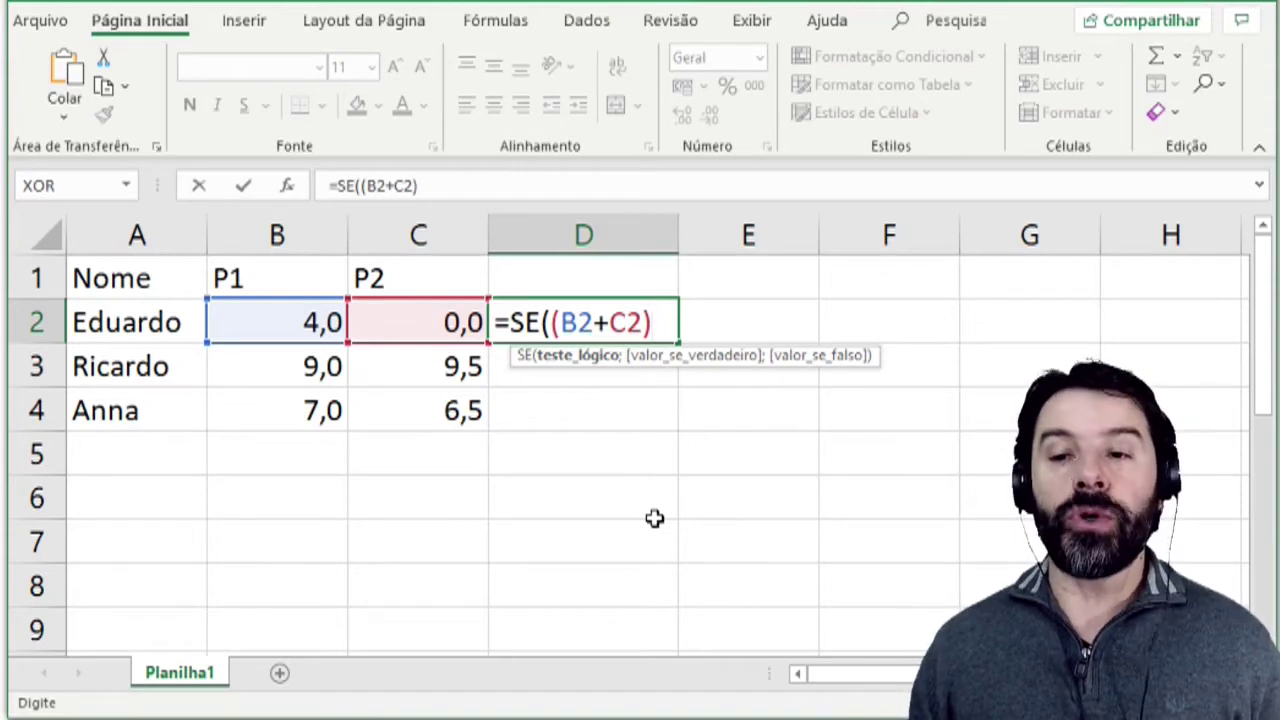
pyautogui.write('/2')
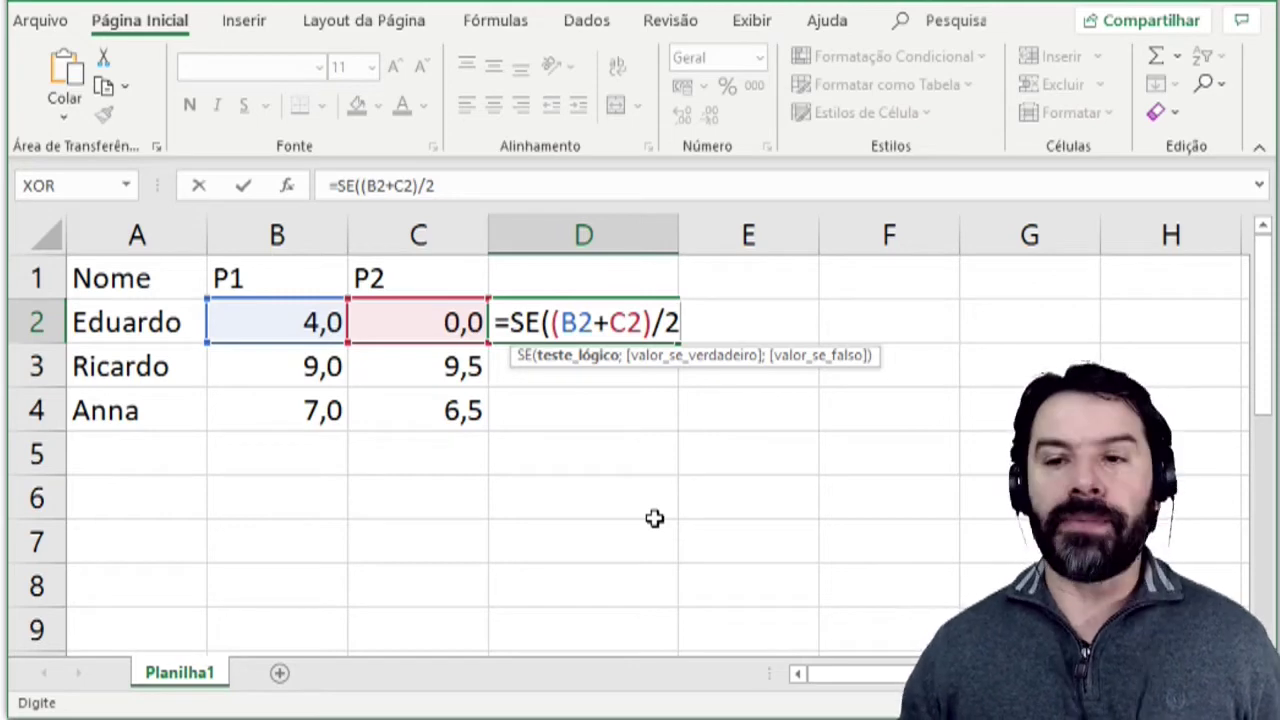
pyautogui.press('BackSpace')
pyautogui.press('BackSpace')
pyautogui.press('BackSpace')
pyautogui.press('BackSpace')
pyautogui.press('BackSpace')
pyautogui.press('BackSpace')
pyautogui.press('BackSpace')
# - Try MÉDIA(B2;C2) as the average, erase it, and restart the test with ((B1
pyautogui.write('MÉDIA')
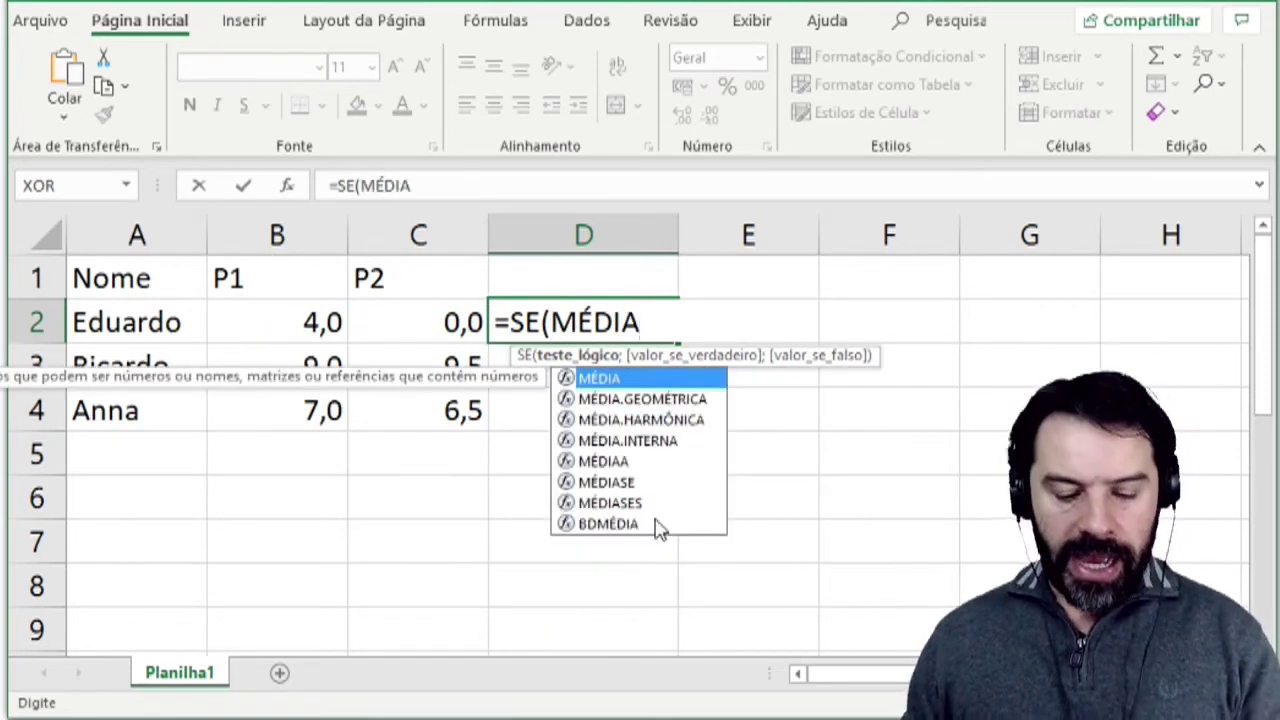
pyautogui.write('(B')
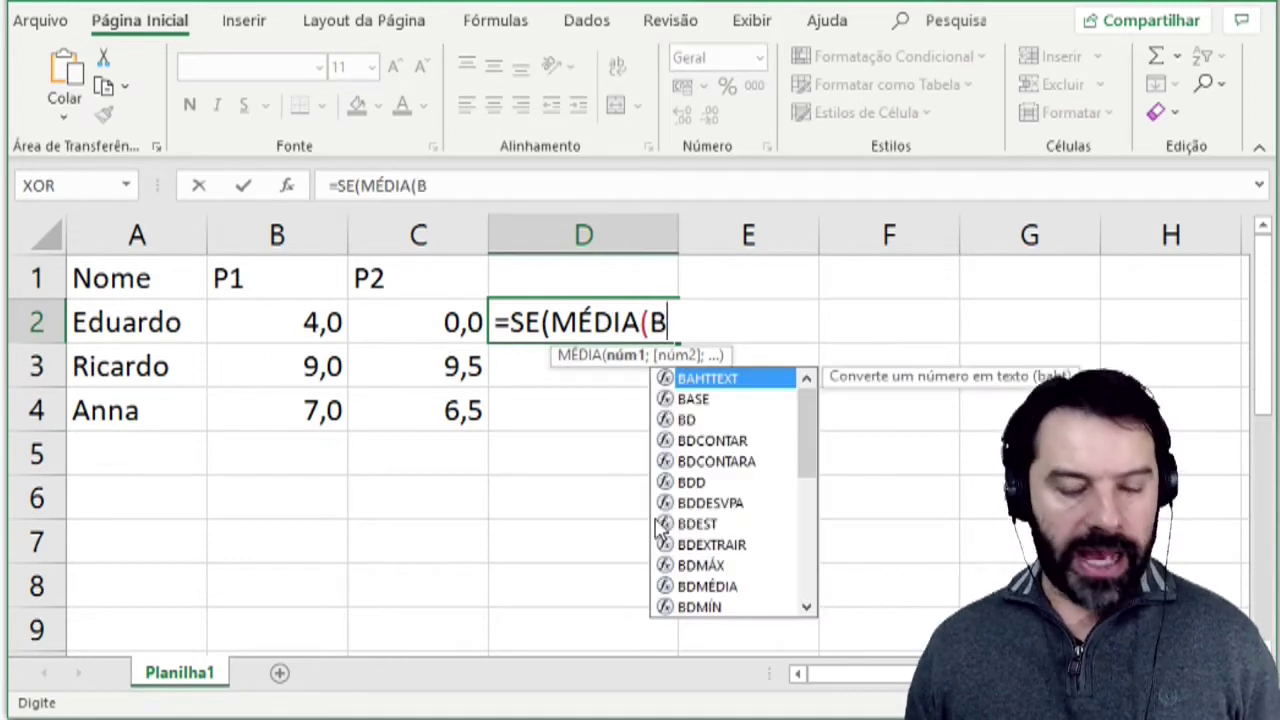
pyautogui.write('2')
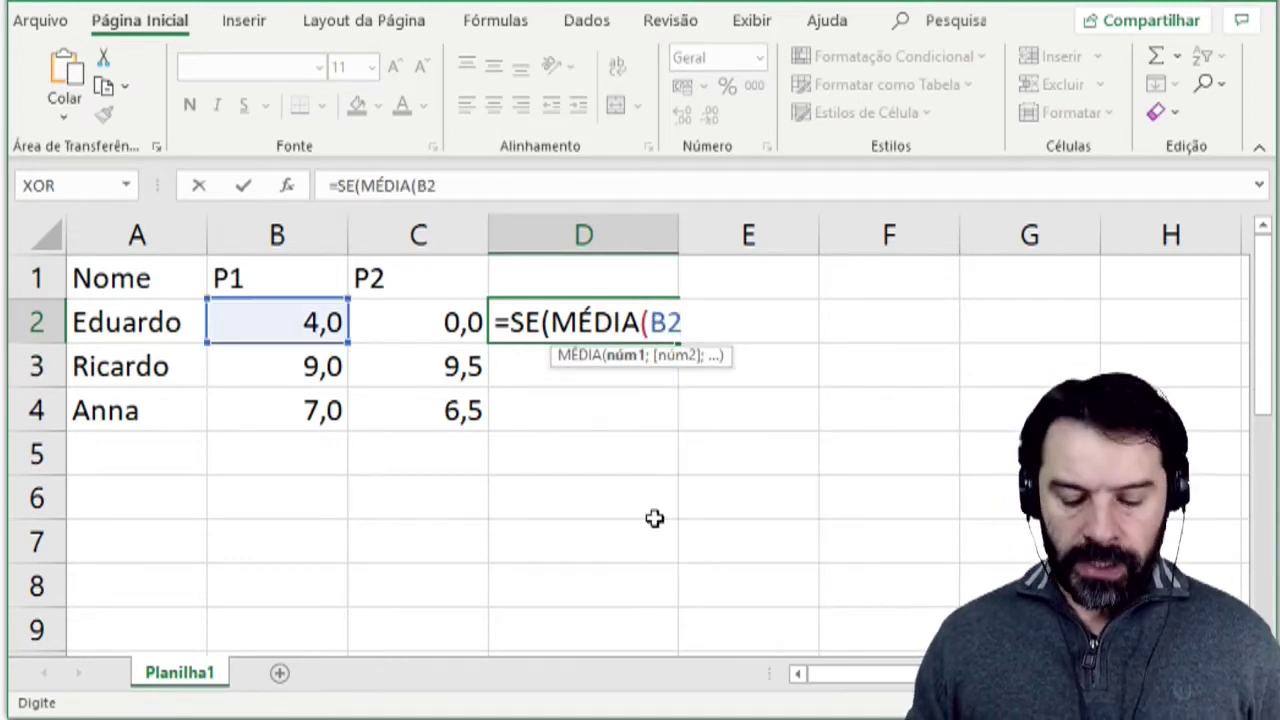
pyautogui.write(';C2)')
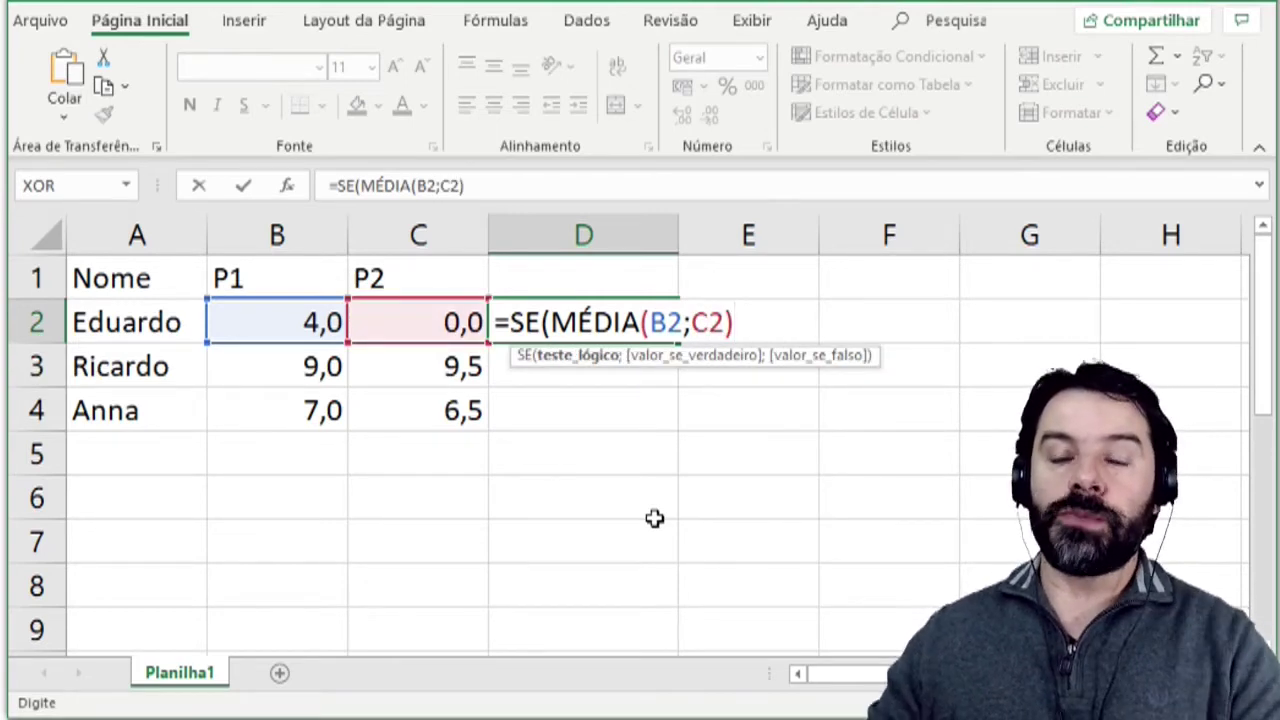
pyautogui.press('BackSpace')
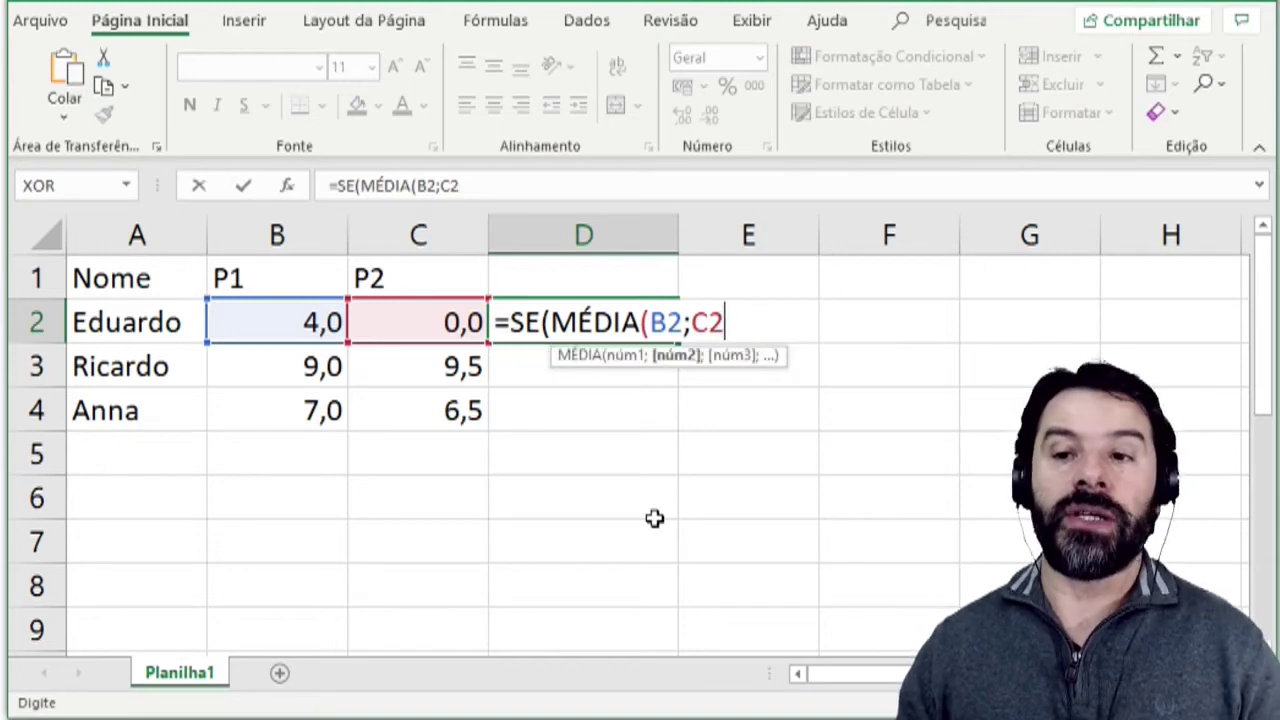
pyautogui.press('BackSpace')
pyautogui.press('BackSpace')
pyautogui.press('BackSpace')
pyautogui.press('BackSpace')
pyautogui.press('BackSpace')
pyautogui.press('BackSpace')
pyautogui.press('BackSpace')
pyautogui.press('BackSpace')
pyautogui.press('BackSpace')
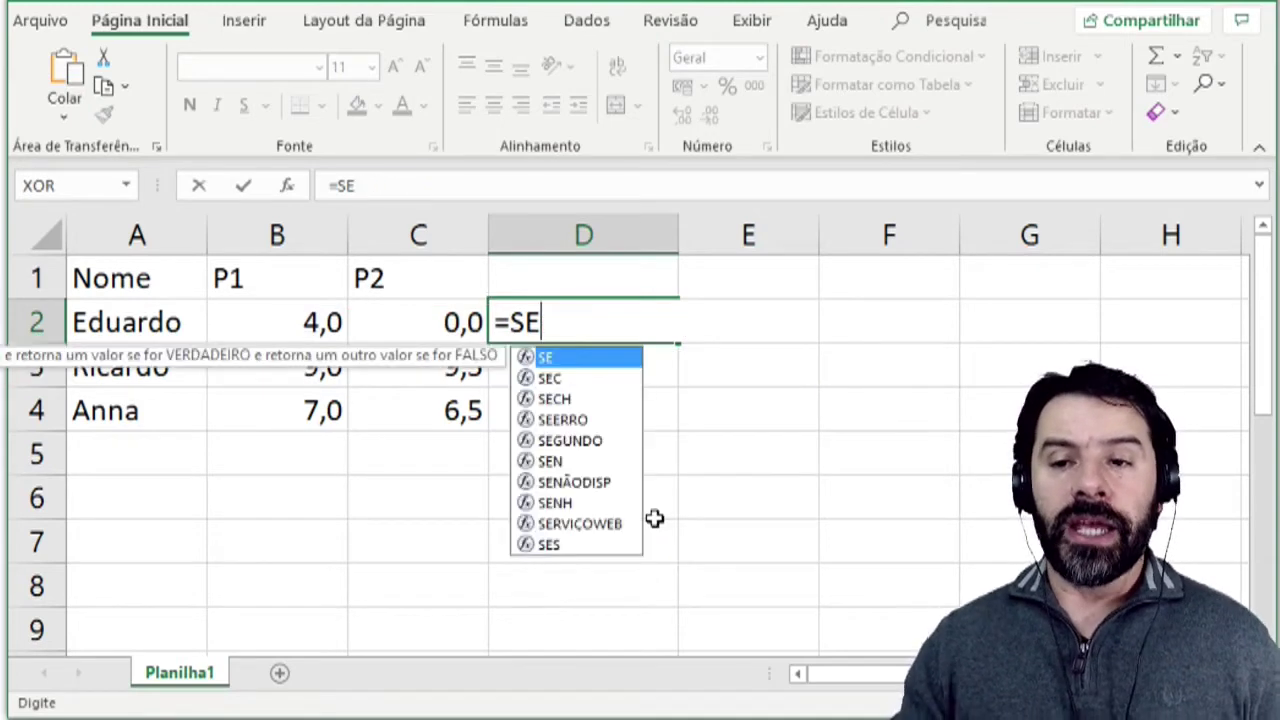
pyautogui.write('((')
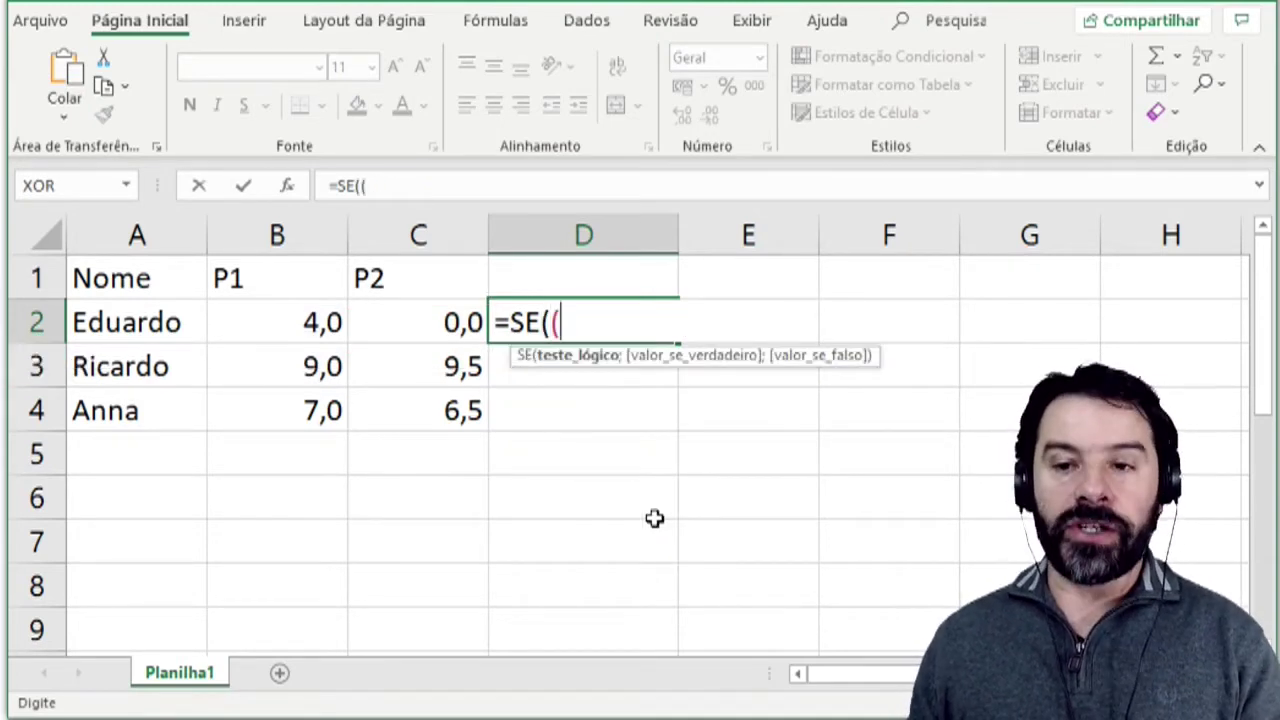
pyautogui.write('B')
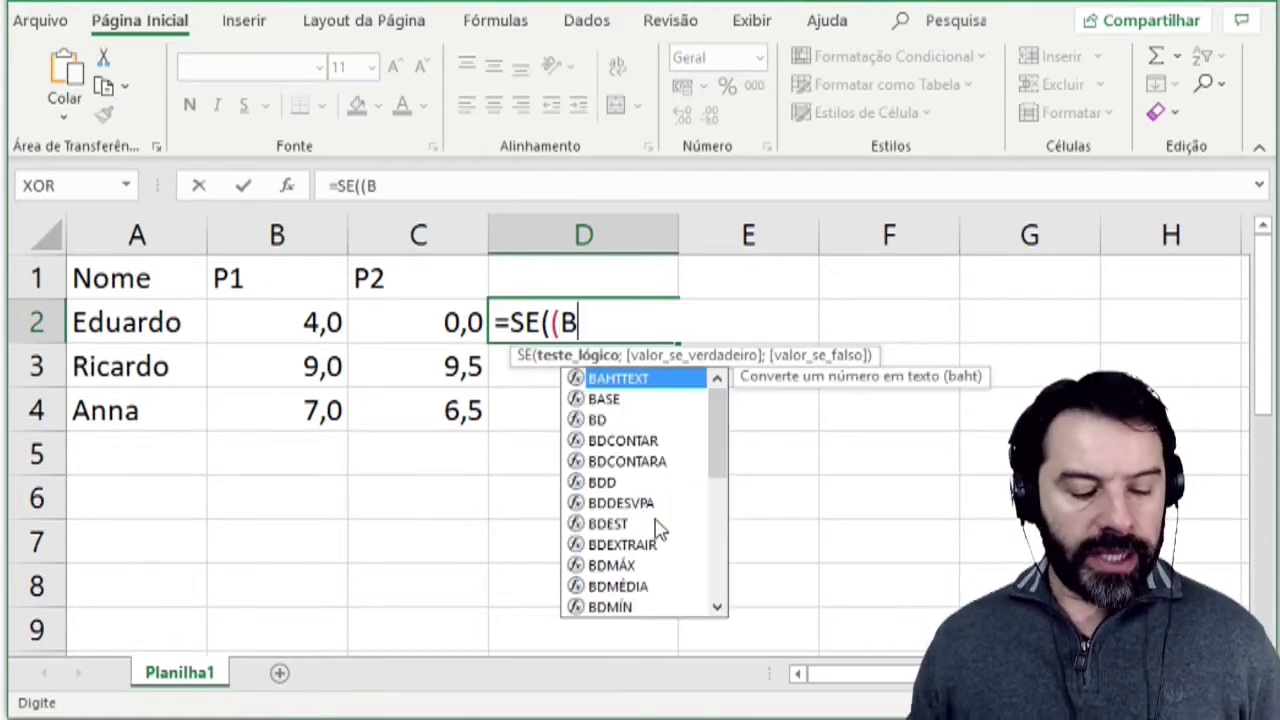
pyautogui.write('1')
# - Correct B1 to B2 and finish D2 as =SE((B2+C2)/2>5;"APROVADO";"REPROVADO")
pyautogui.press('BackSpace')
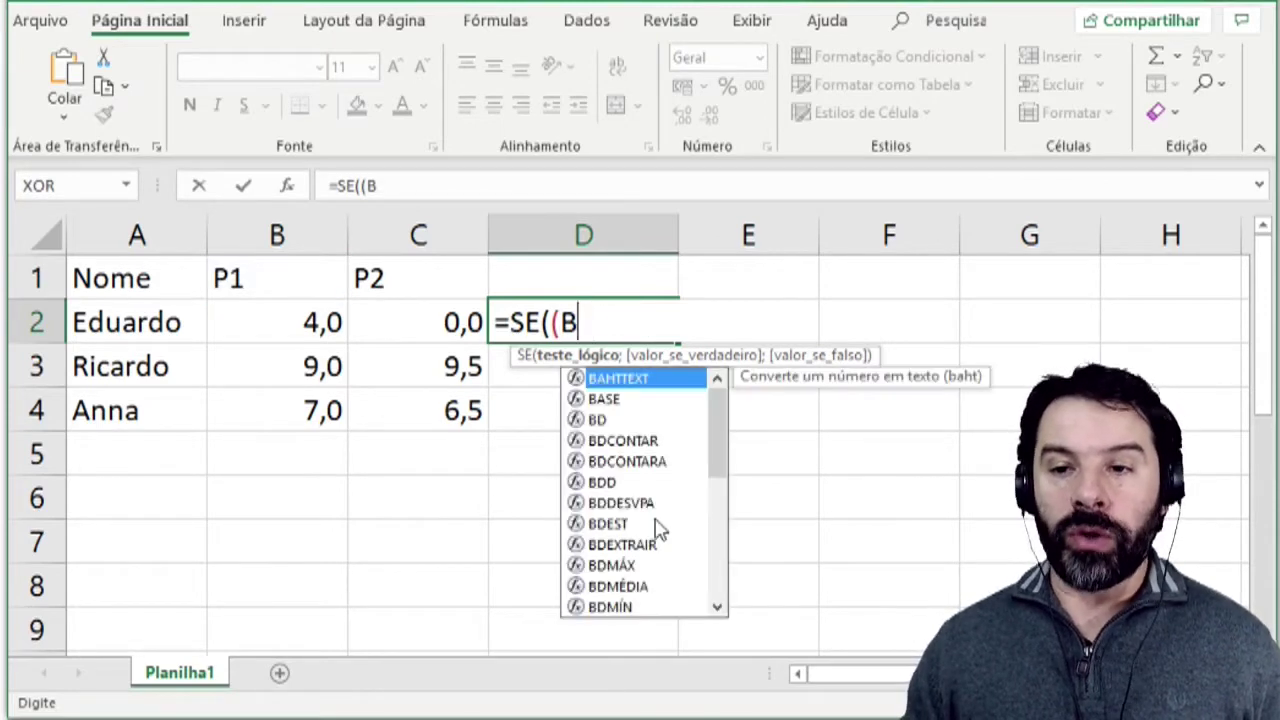
pyautogui.write('2')
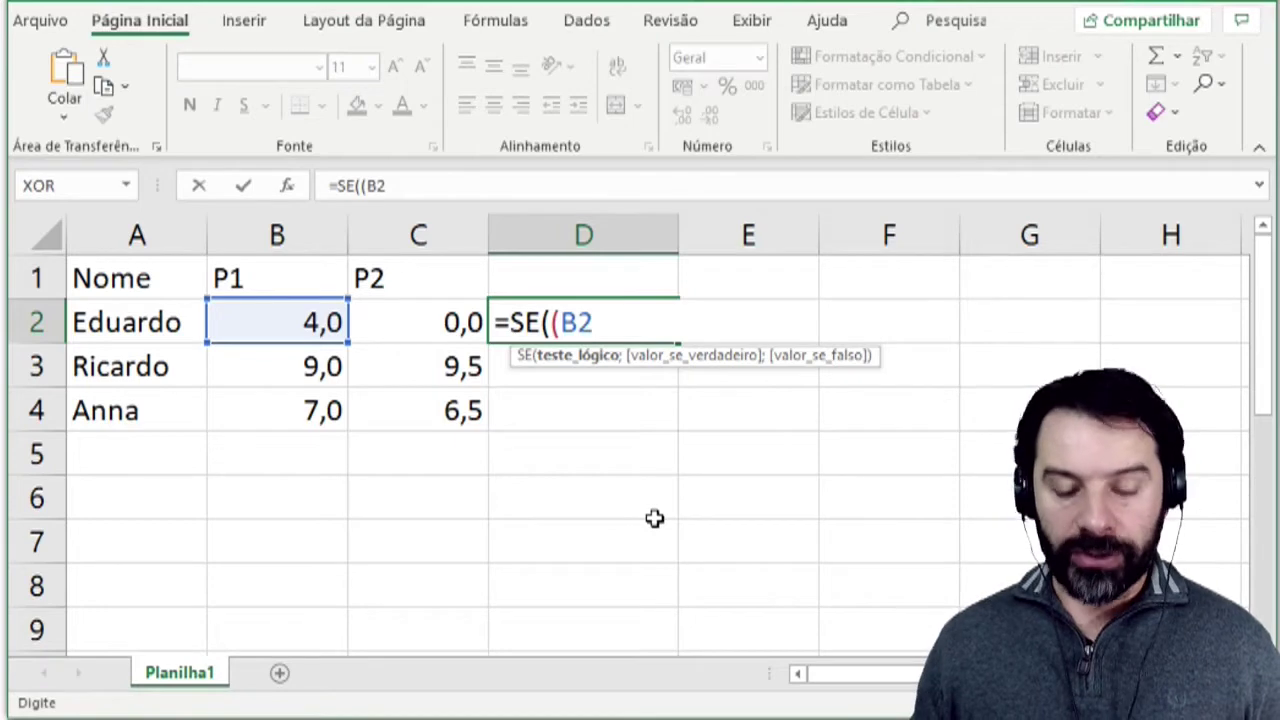
pyautogui.write('+')
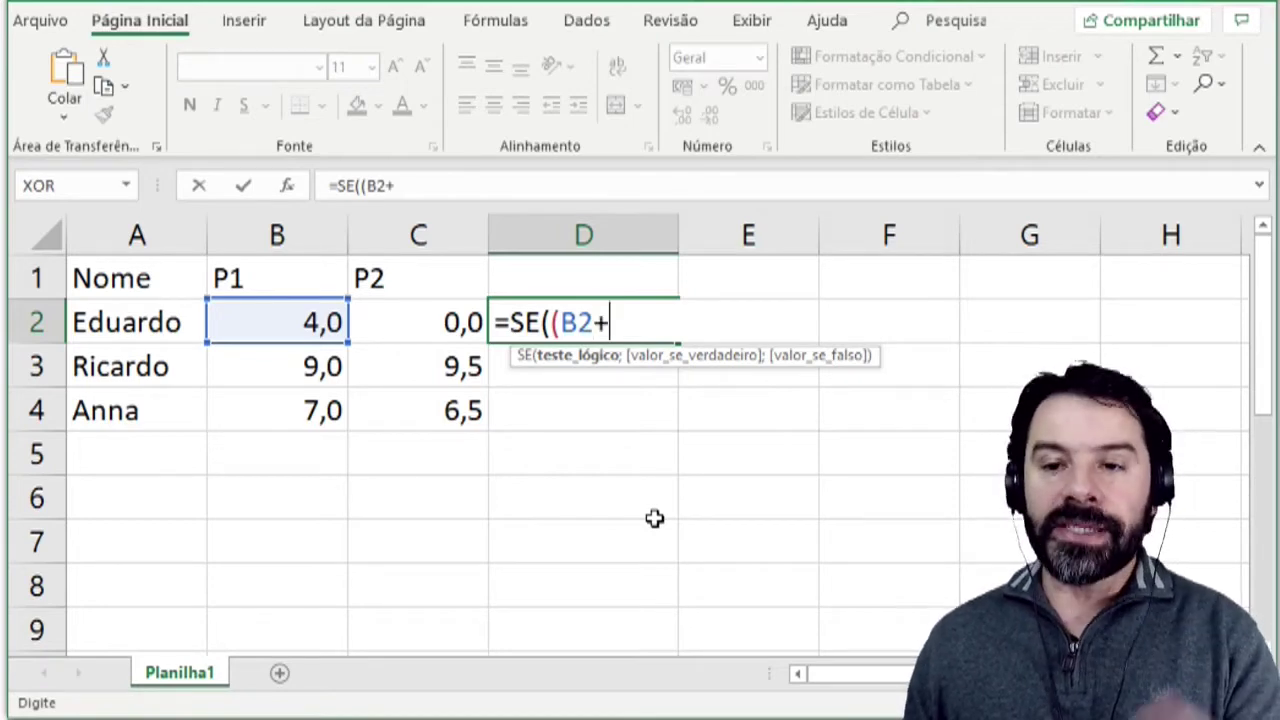
pyautogui.write('C')
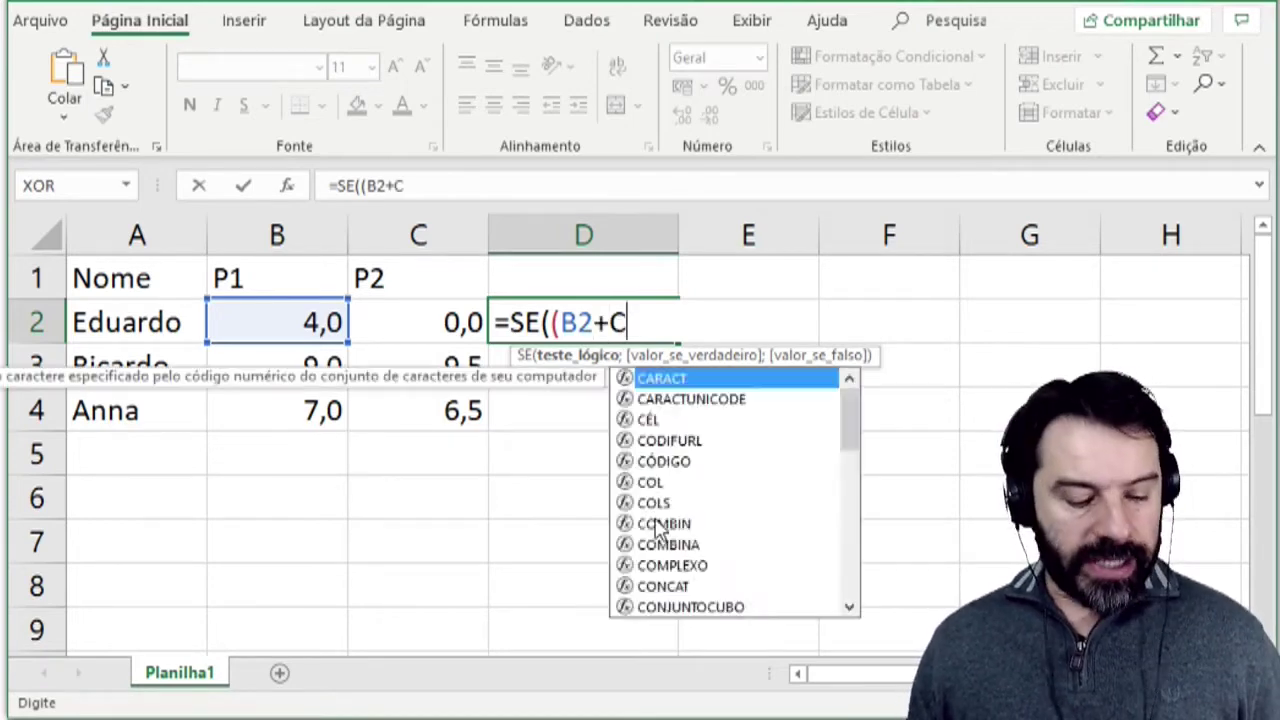
pyautogui.write('2')
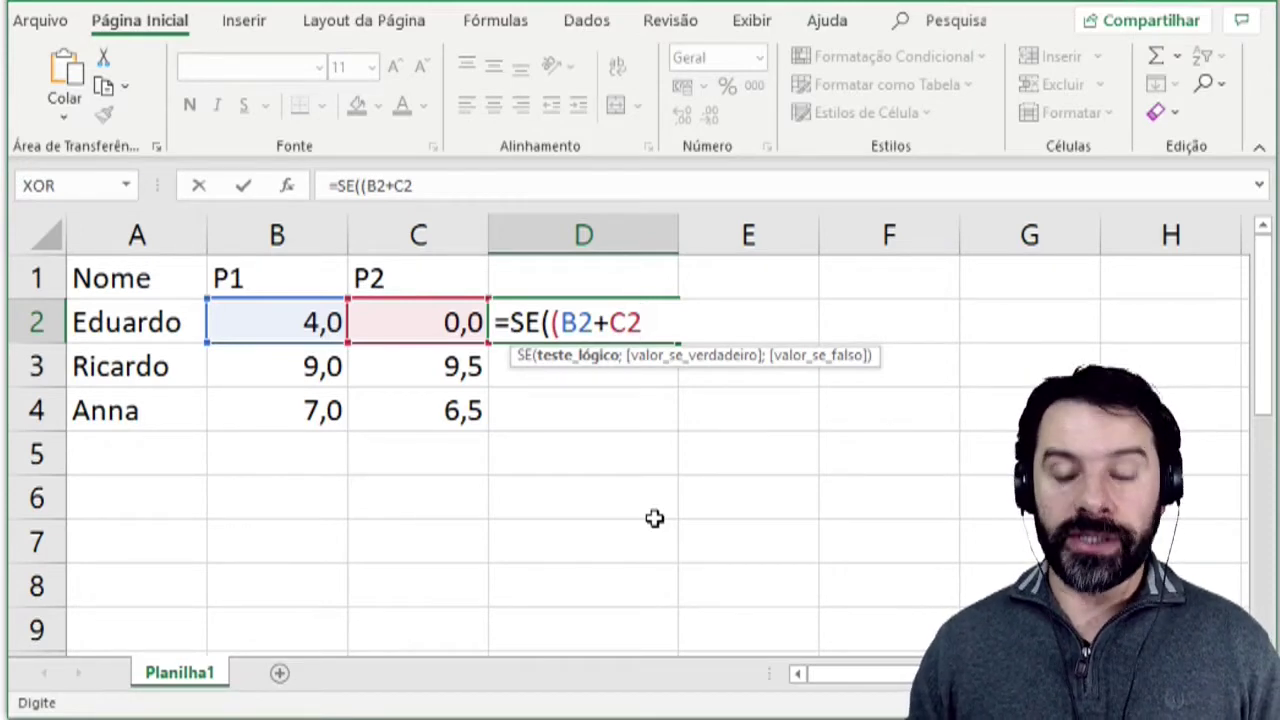
pyautogui.write(')/2')
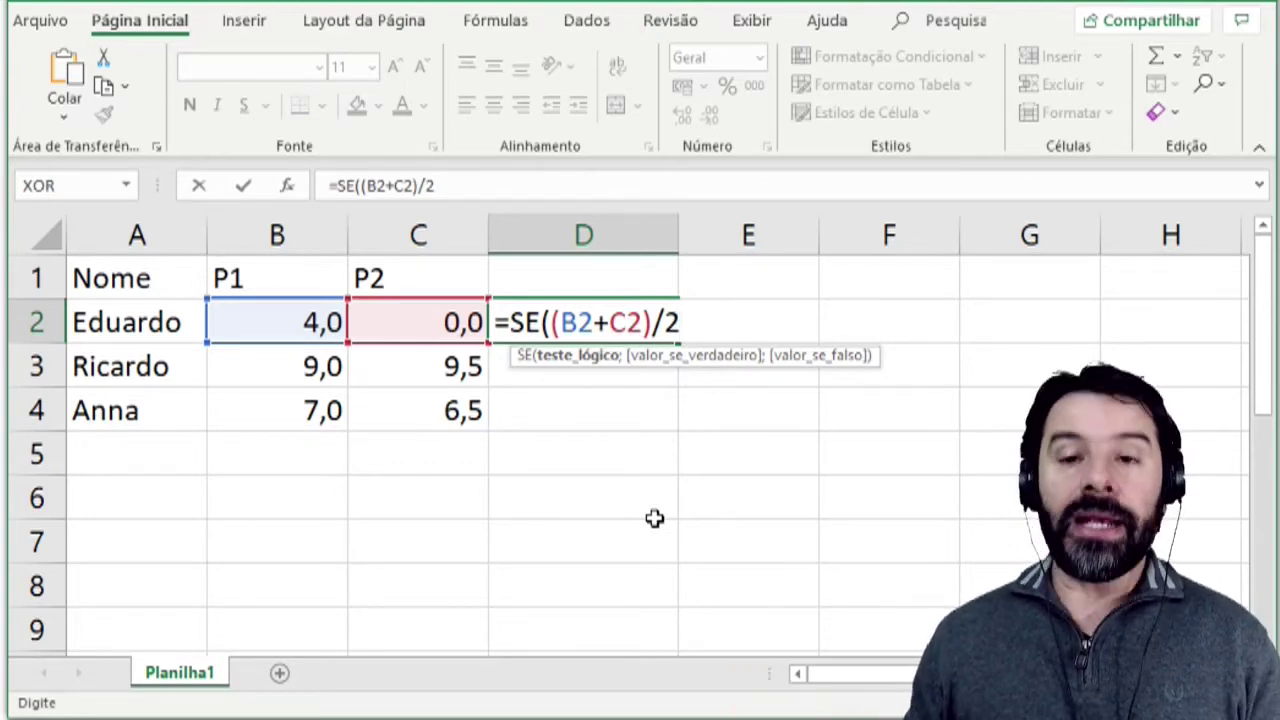
pyautogui.write('>5')
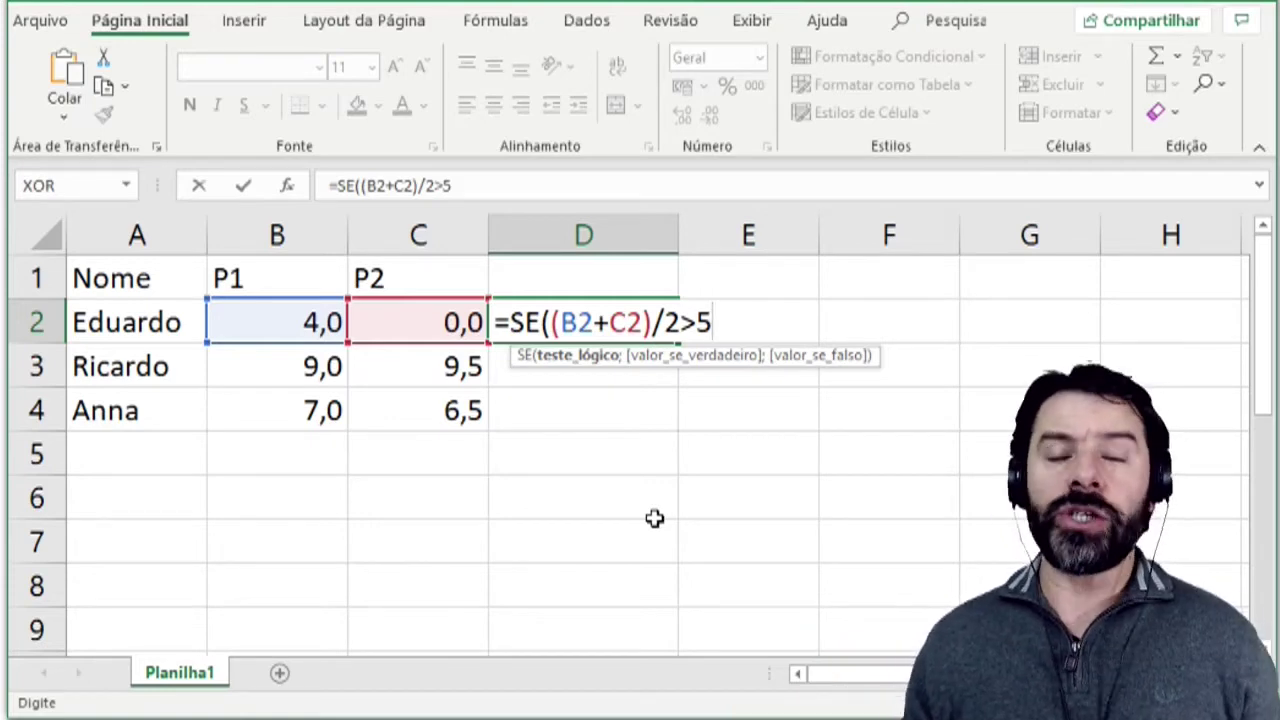
pyautogui.write(';')
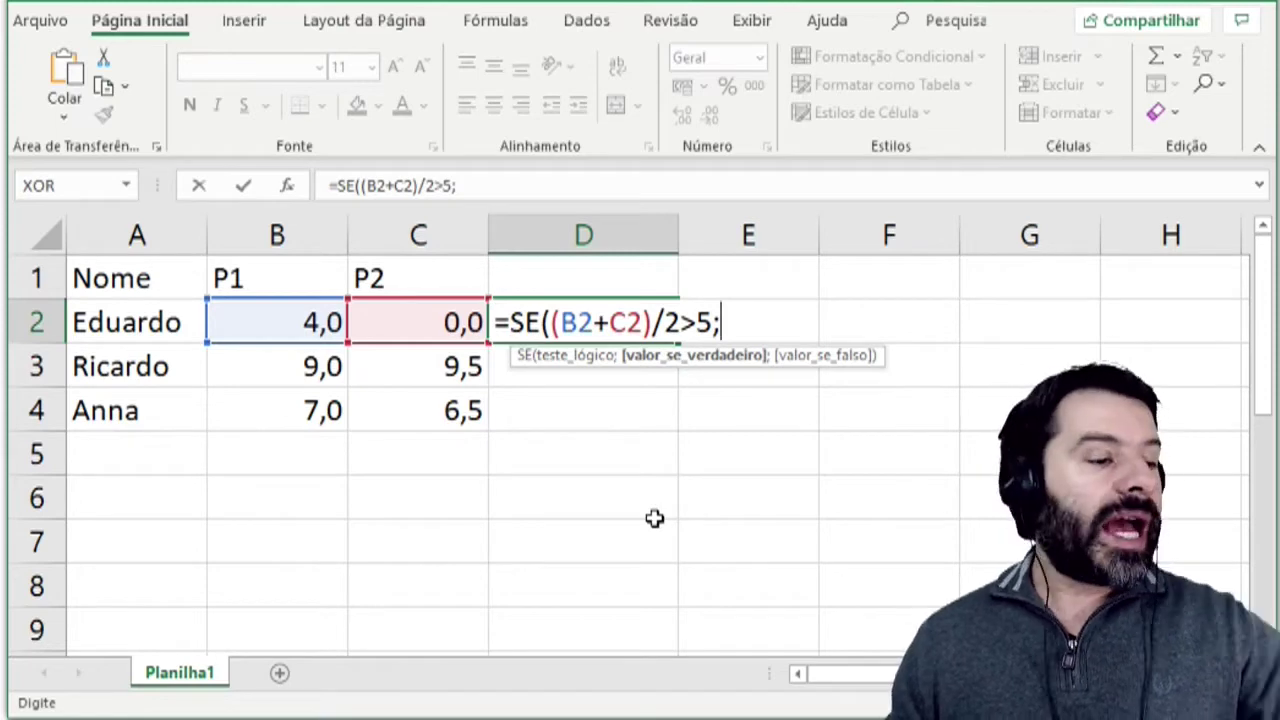
pyautogui.write('"')
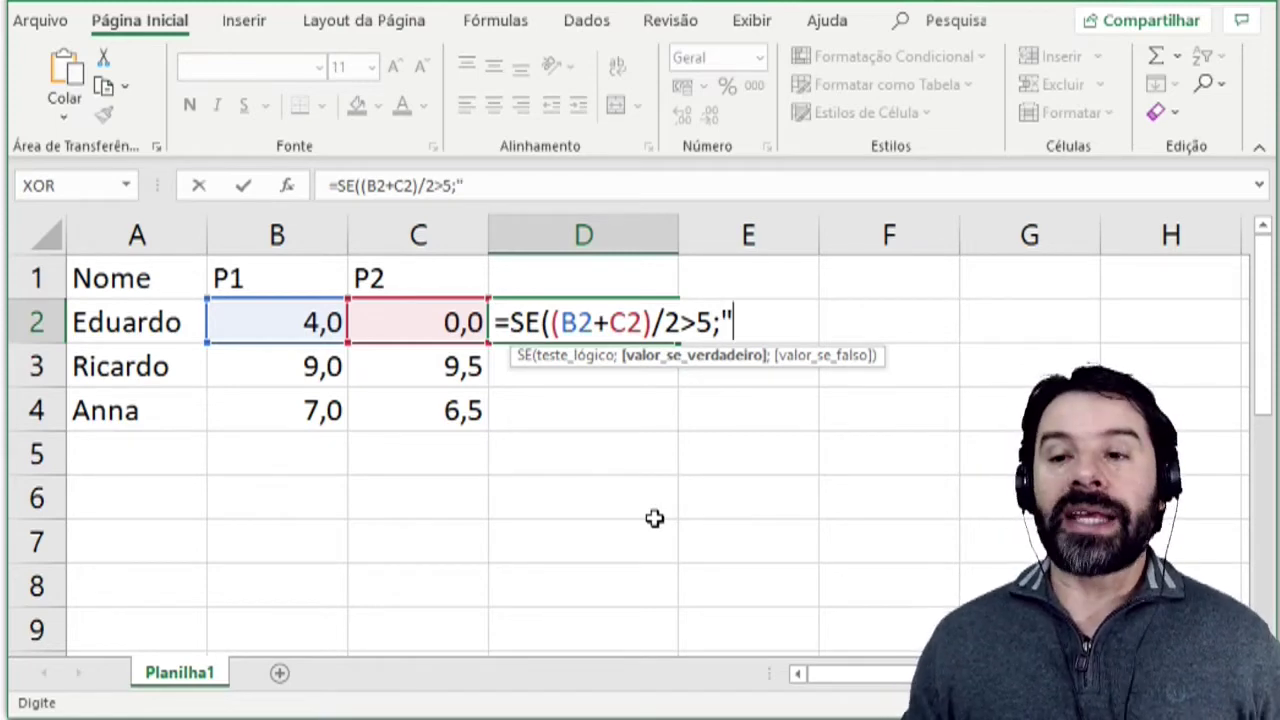
pyautogui.write('APR')
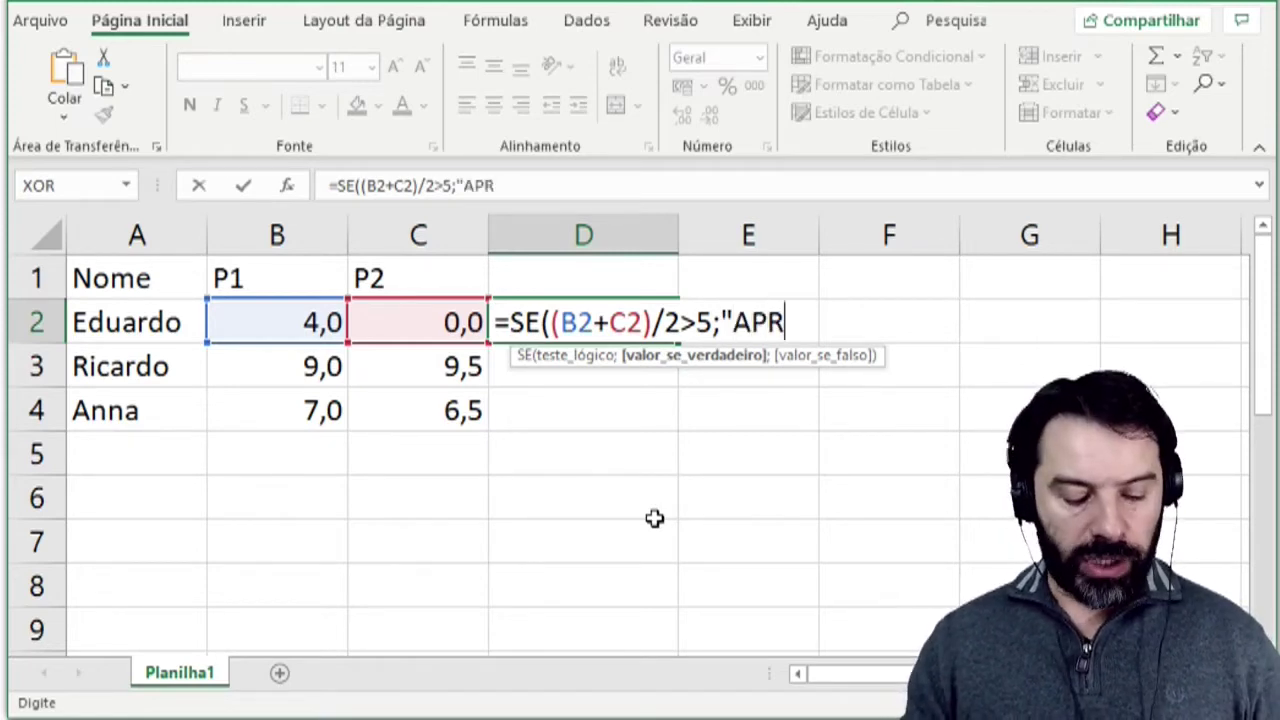
pyautogui.write('OVADO"')
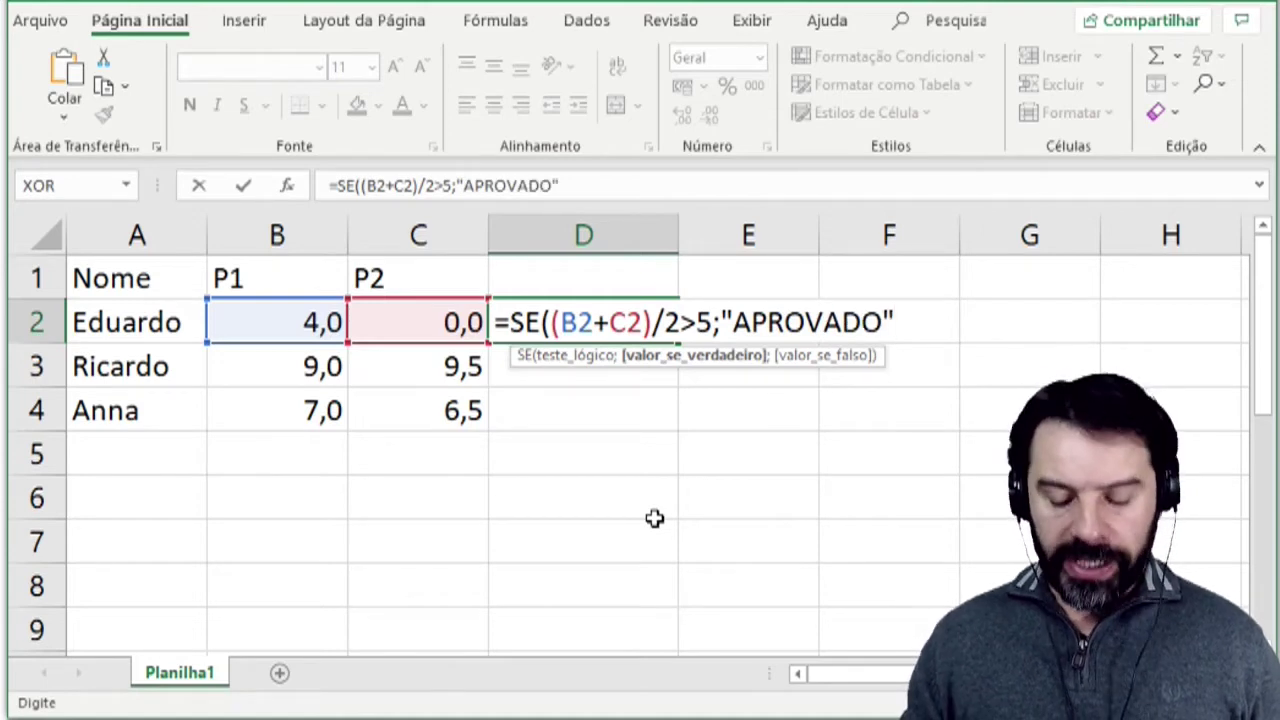
pyautogui.write(';')
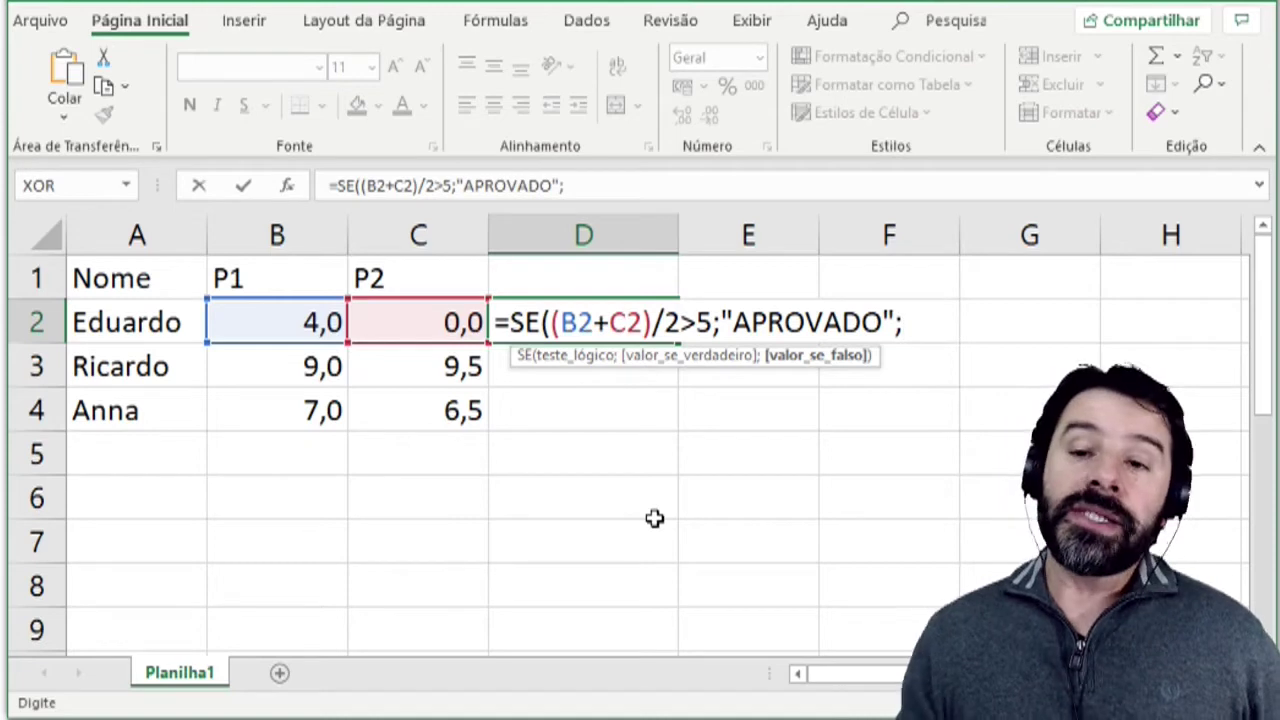
pyautogui.write('"REPROVADO")')
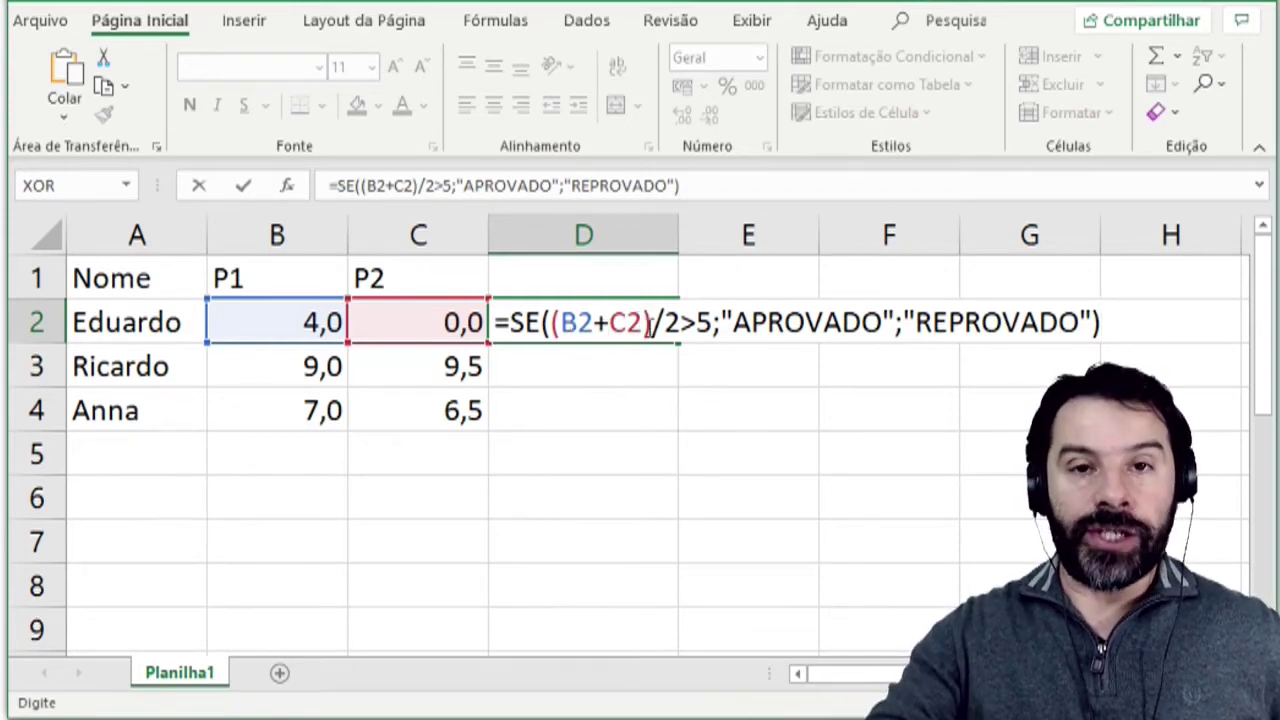
pyautogui.moveTo(735, 322); pyautogui.dragTo(882, 314)
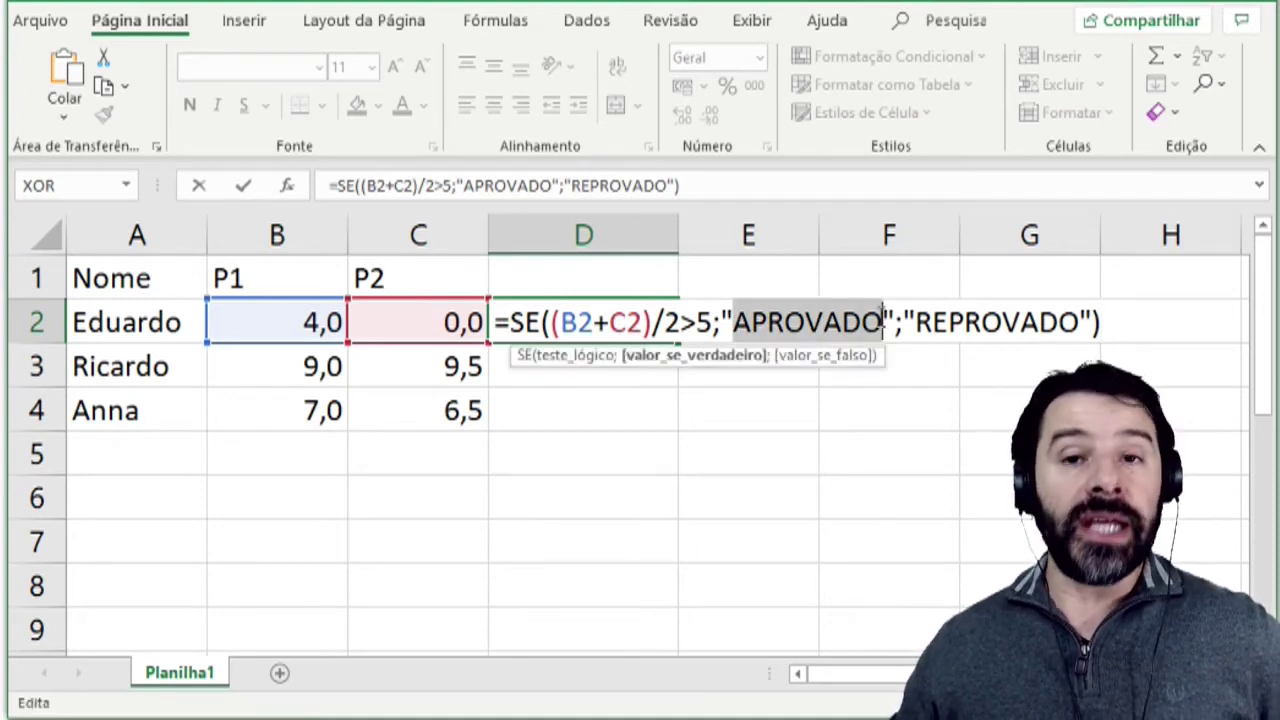
pyautogui.moveTo(916, 322); pyautogui.dragTo(1060, 322)
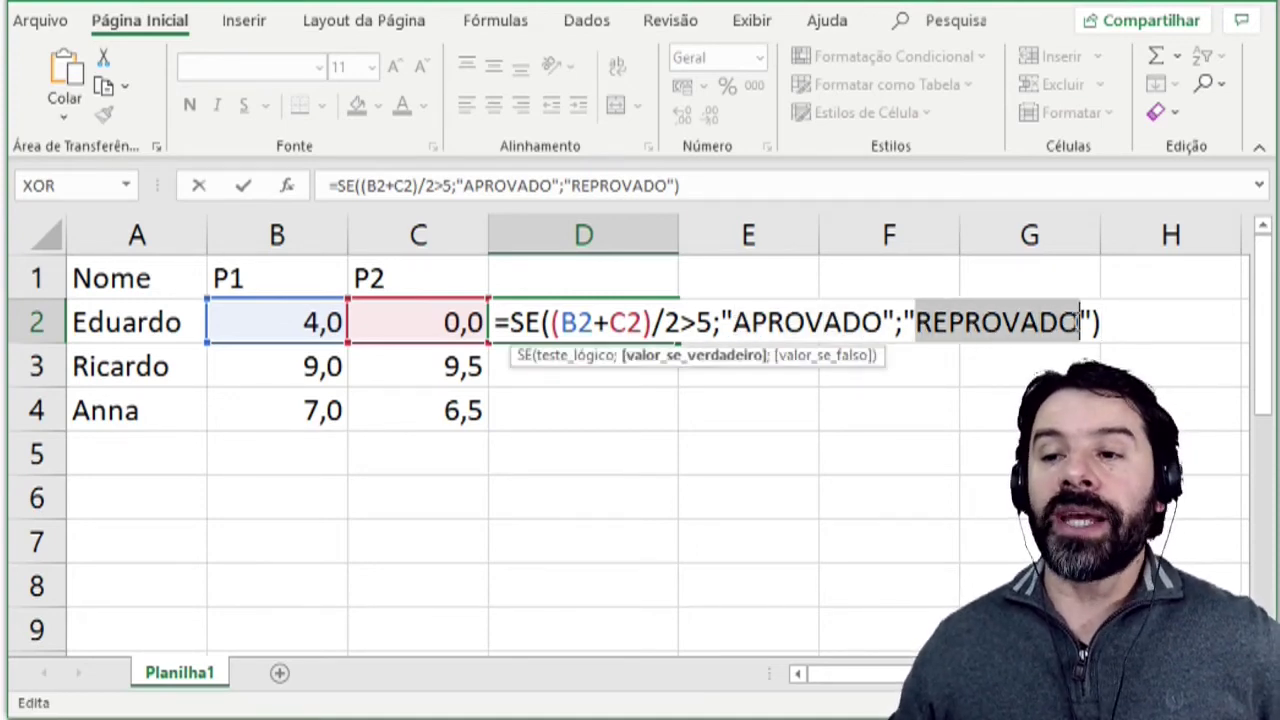
pyautogui.moveTo(735, 322); pyautogui.dragTo(885, 314)
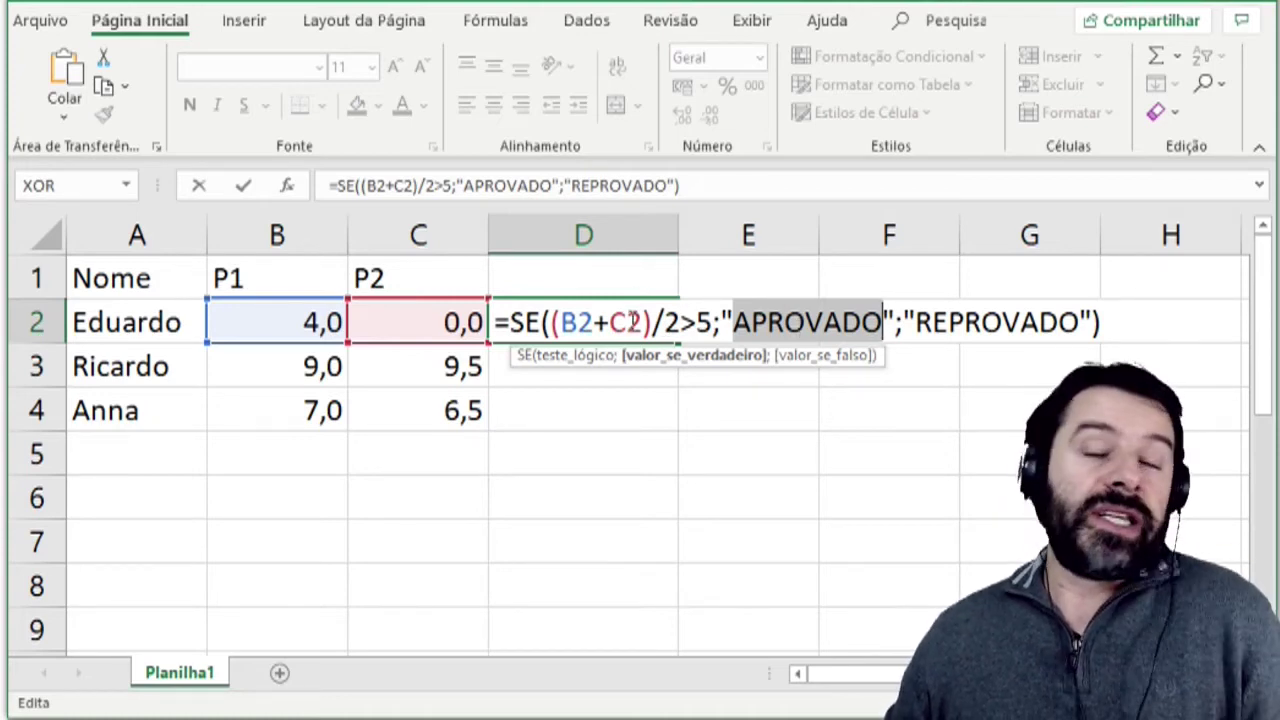
pyautogui.moveTo(903, 322); pyautogui.dragTo(1083, 320)
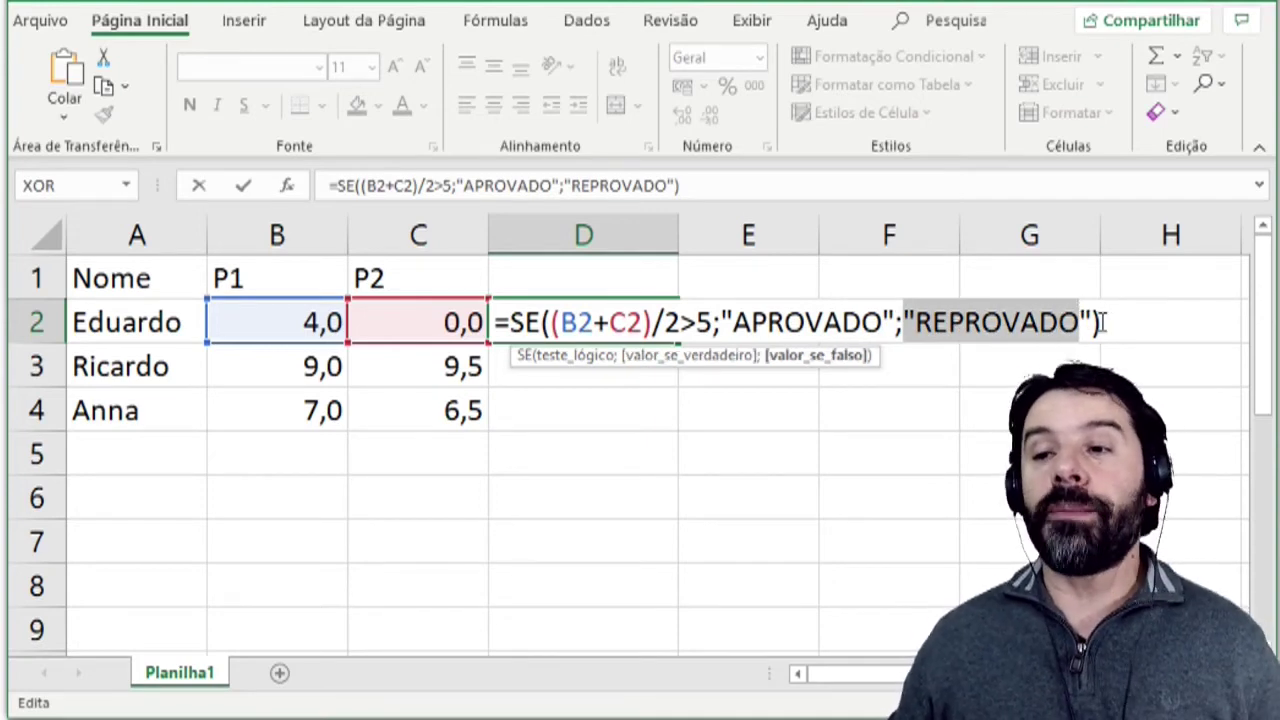
pyautogui.click(1108, 322)
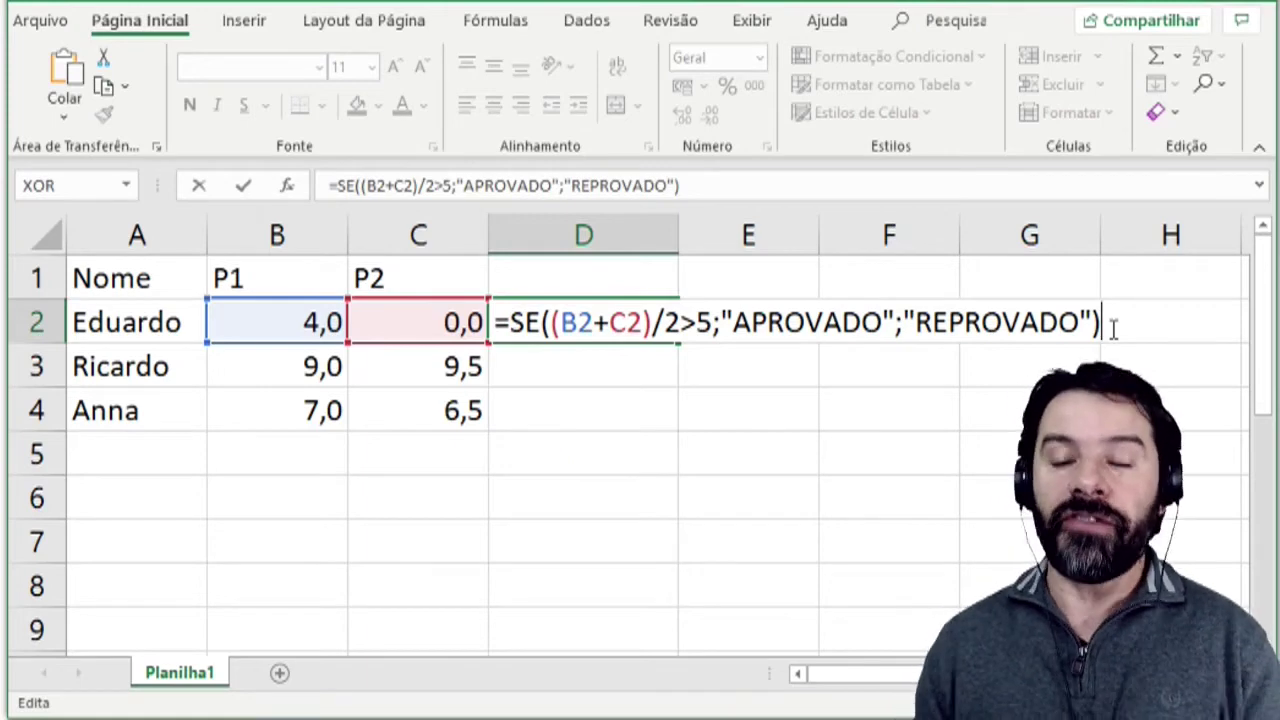
pyautogui.press('Return')
# - Review the first student's grades B2:C2 beside D2's REPROVADO, then copy D2 and cancel
pyautogui.press('Up')
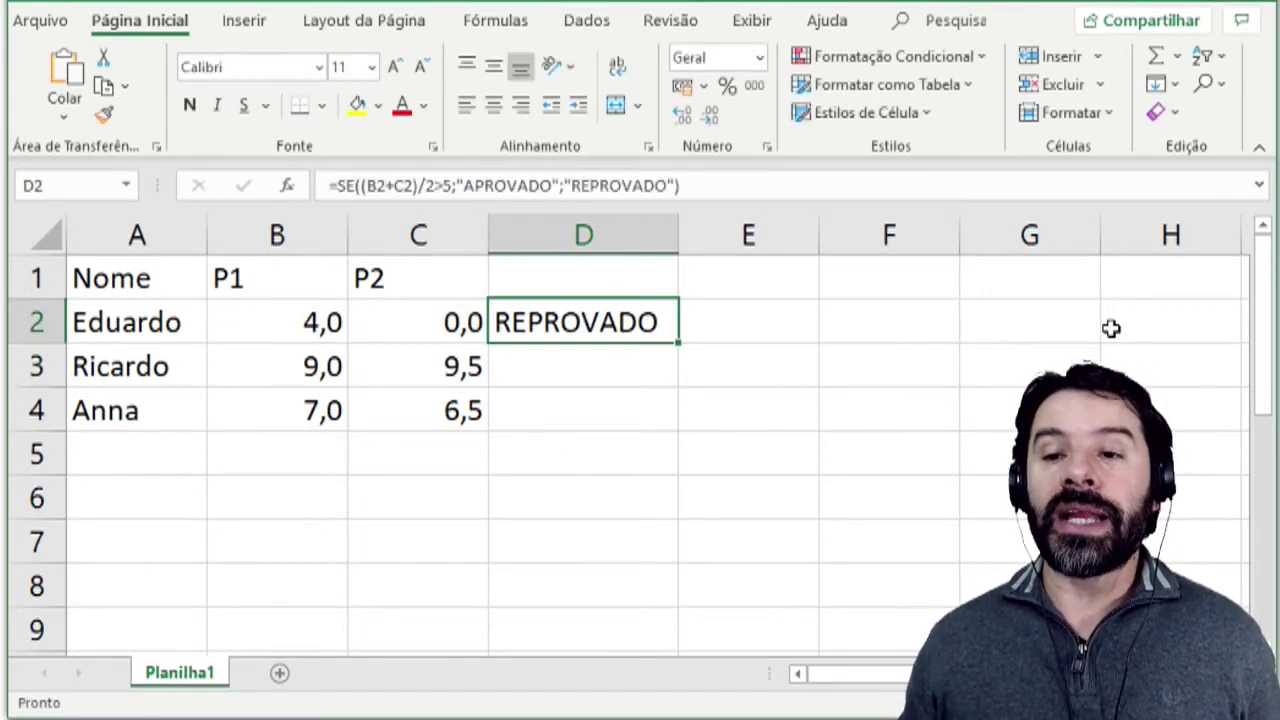
pyautogui.press('Left')
pyautogui.press('Left')
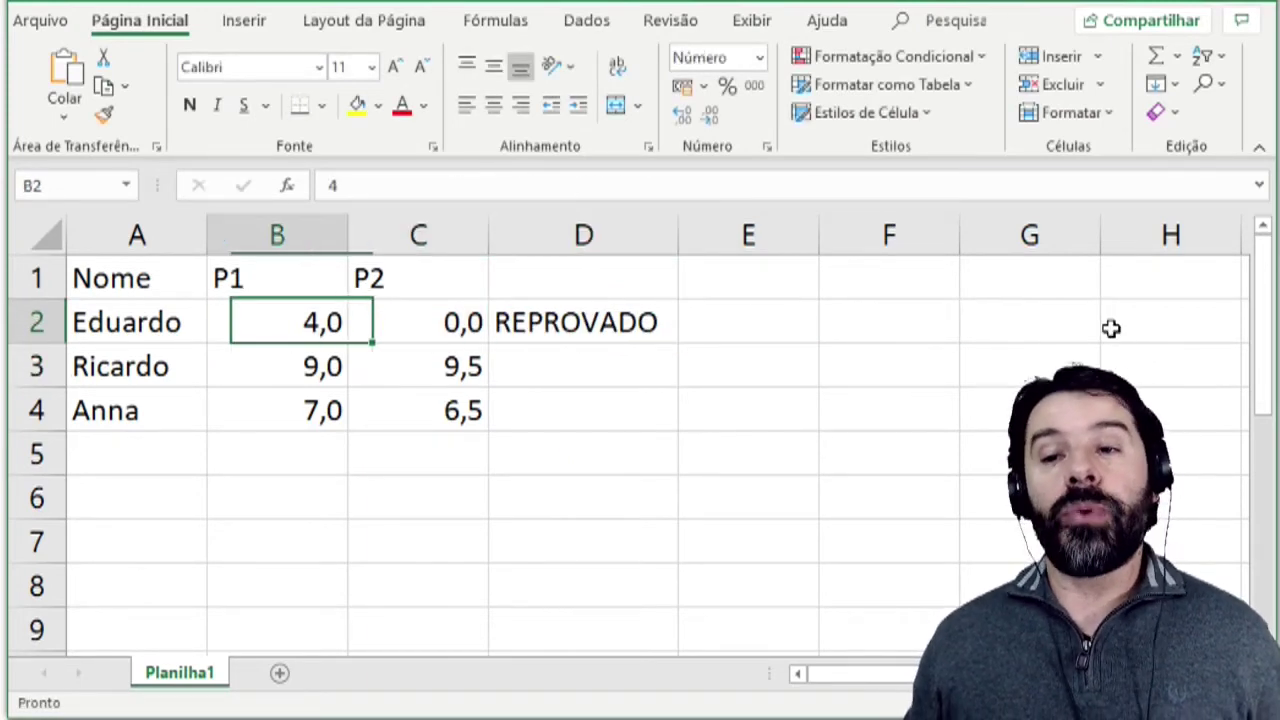
pyautogui.hotkey('shift', 'Right')
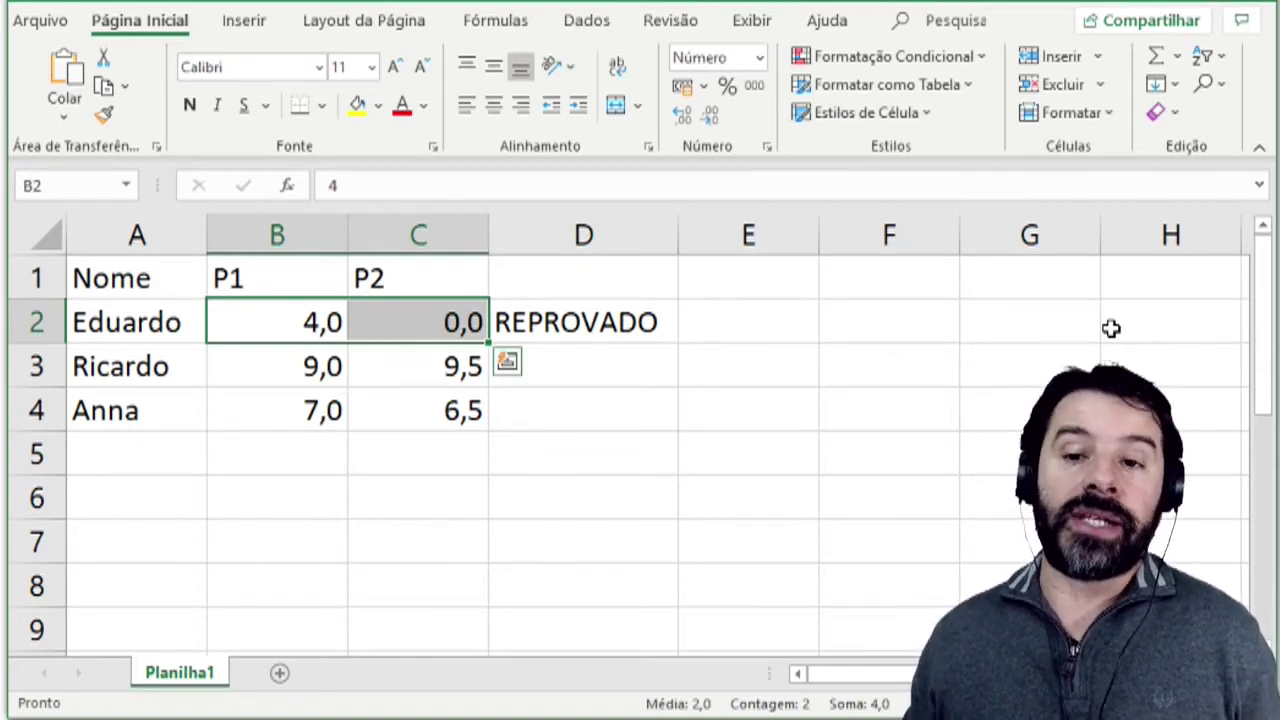
pyautogui.press('Right')
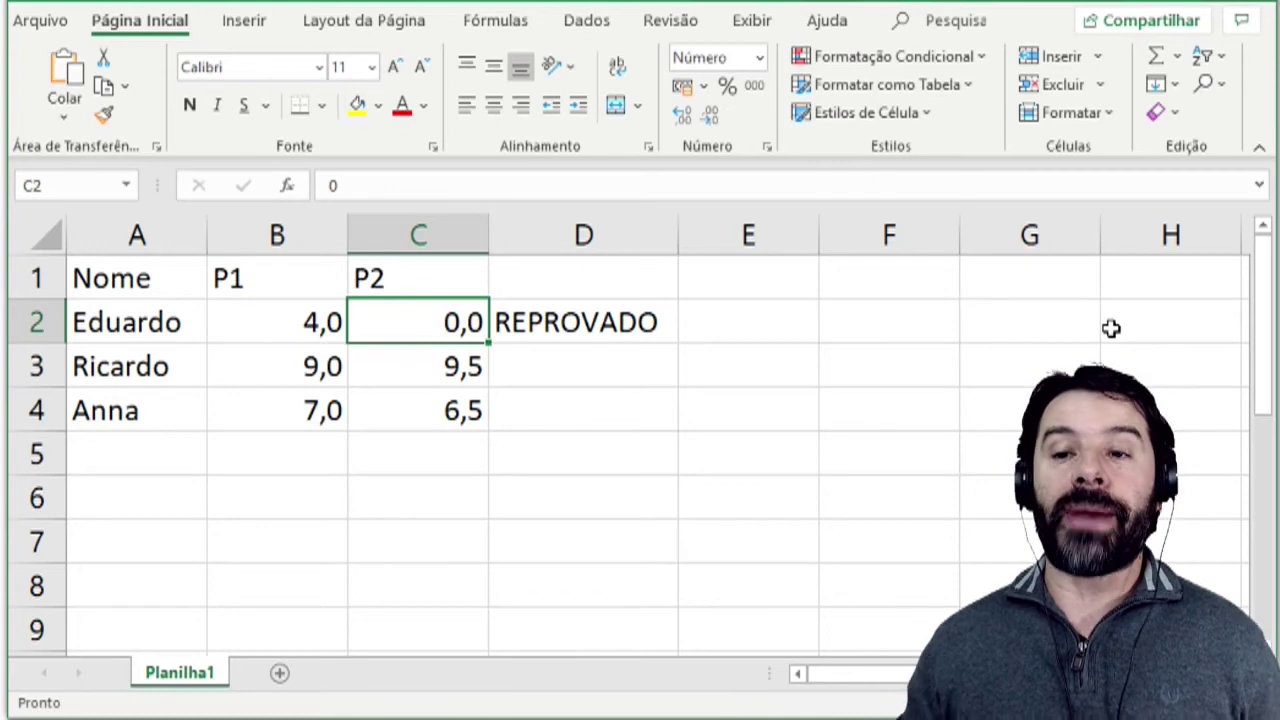
pyautogui.press('Right')
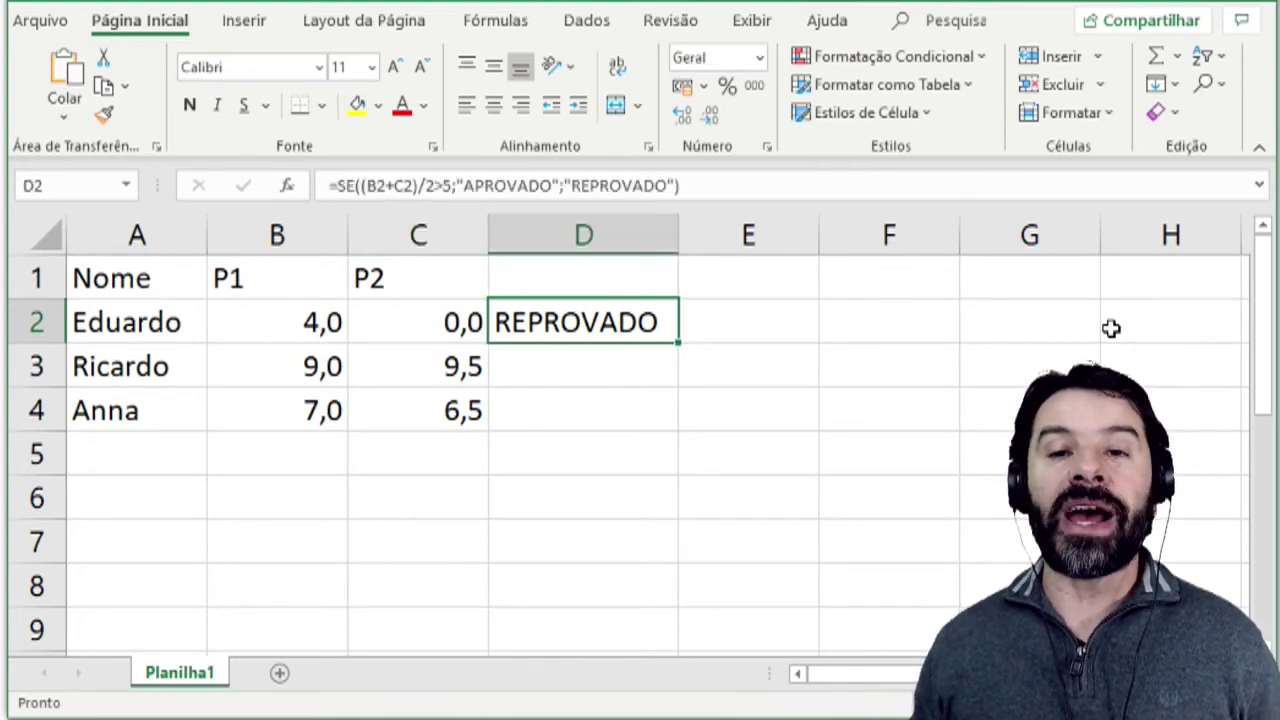
pyautogui.hotkey('ctrl', 'c')
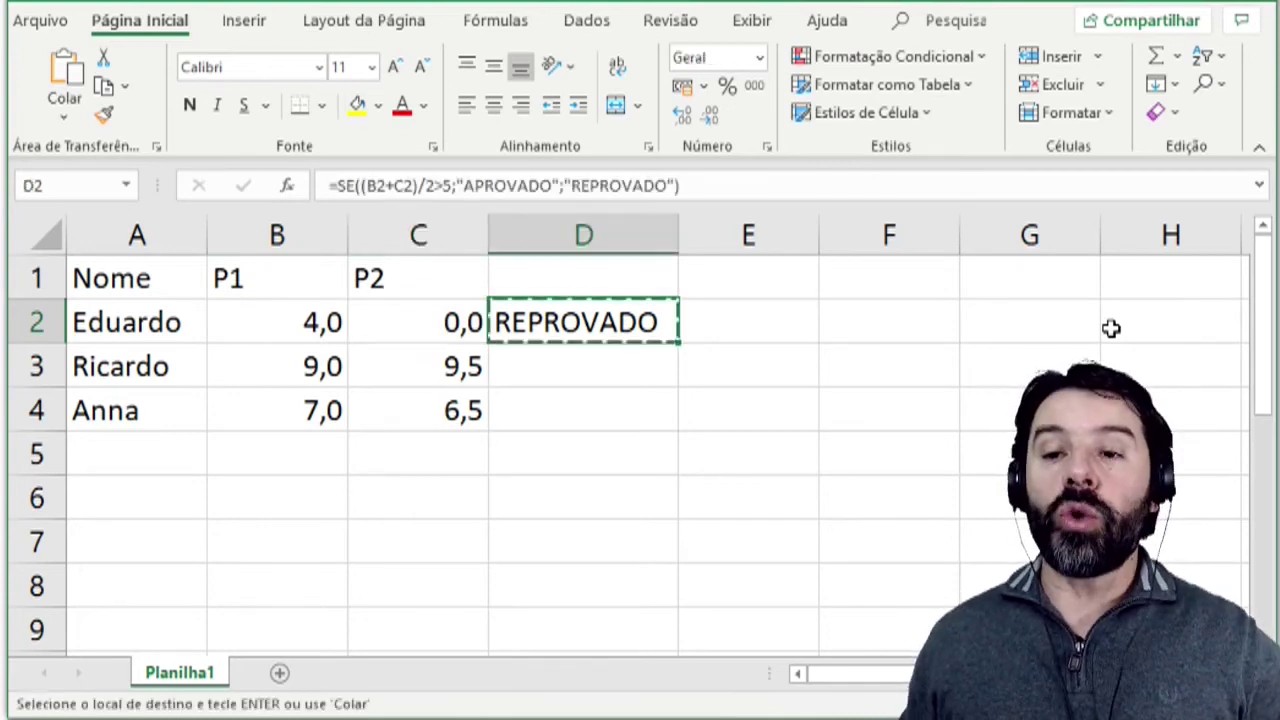
pyautogui.press('Down')
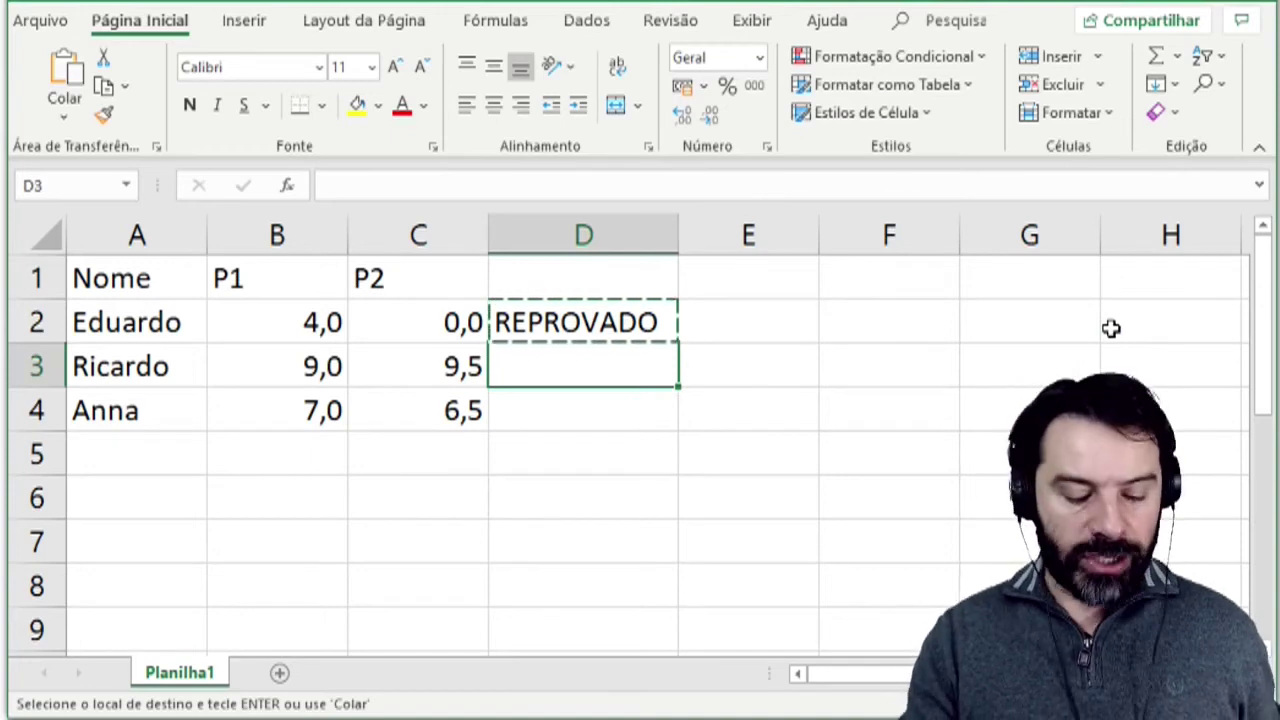
pyautogui.press('Escape')
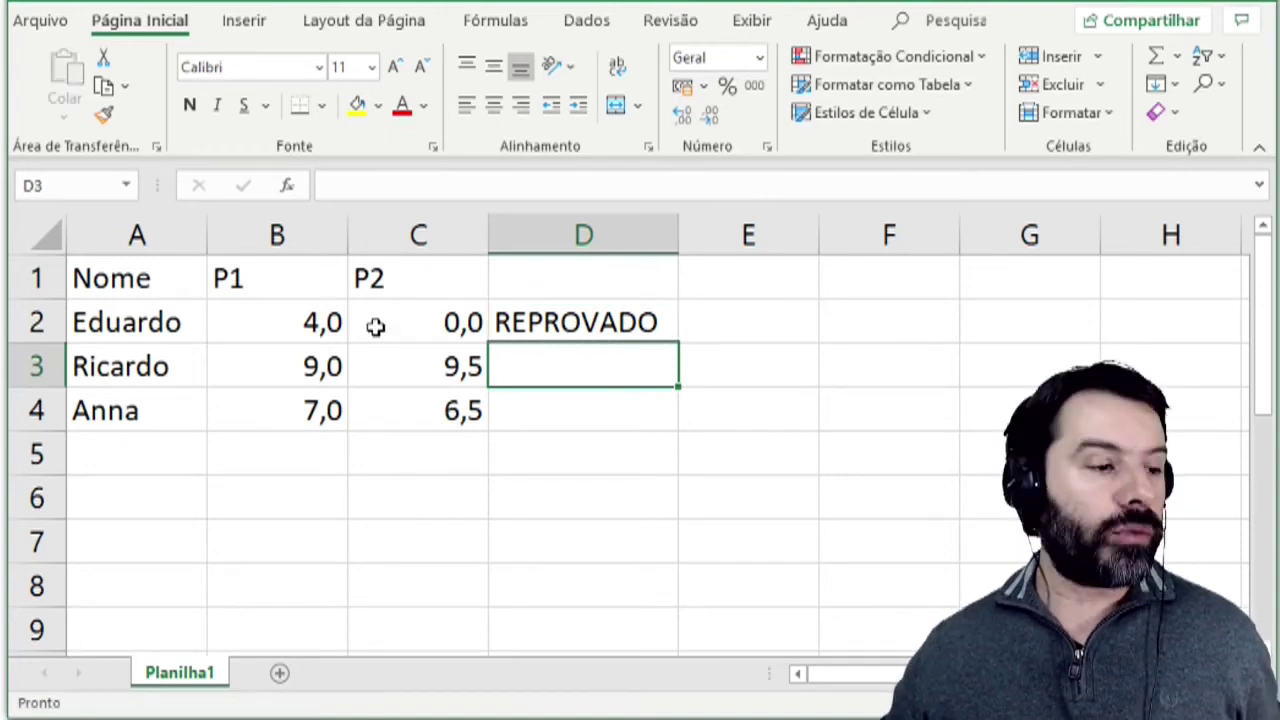
# - Copy D2 with the ribbon Copy button, paste into D3 via Colar, and inspect D3's formula
pyautogui.click(598, 332)
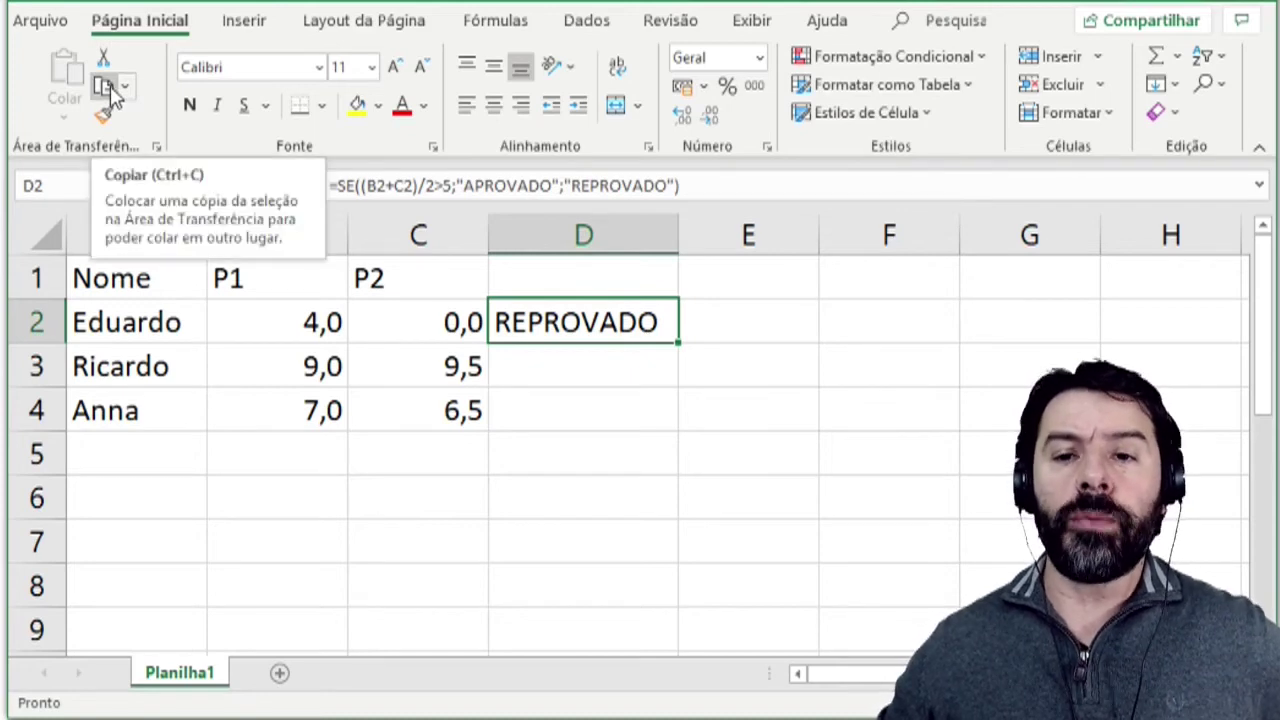
pyautogui.click(110, 90)
pyautogui.click(518, 362)
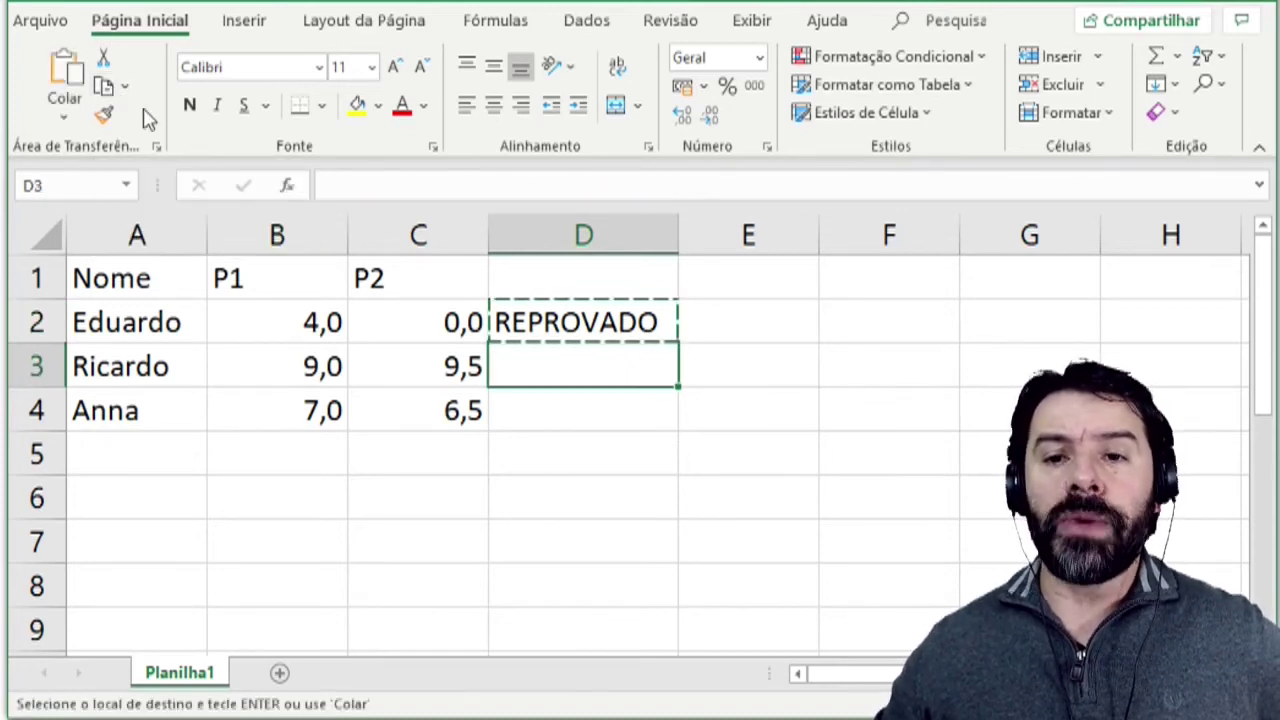
pyautogui.click(62, 86)
pyautogui.press('Escape')
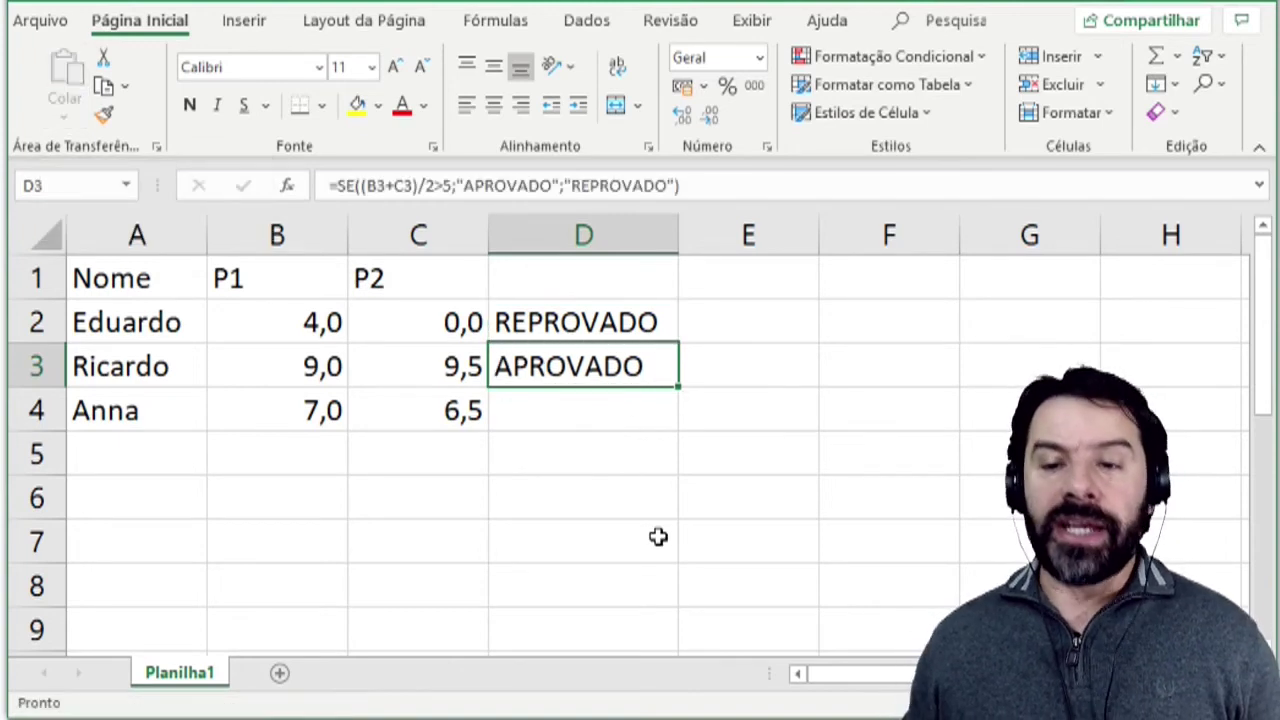
pyautogui.press('F2')
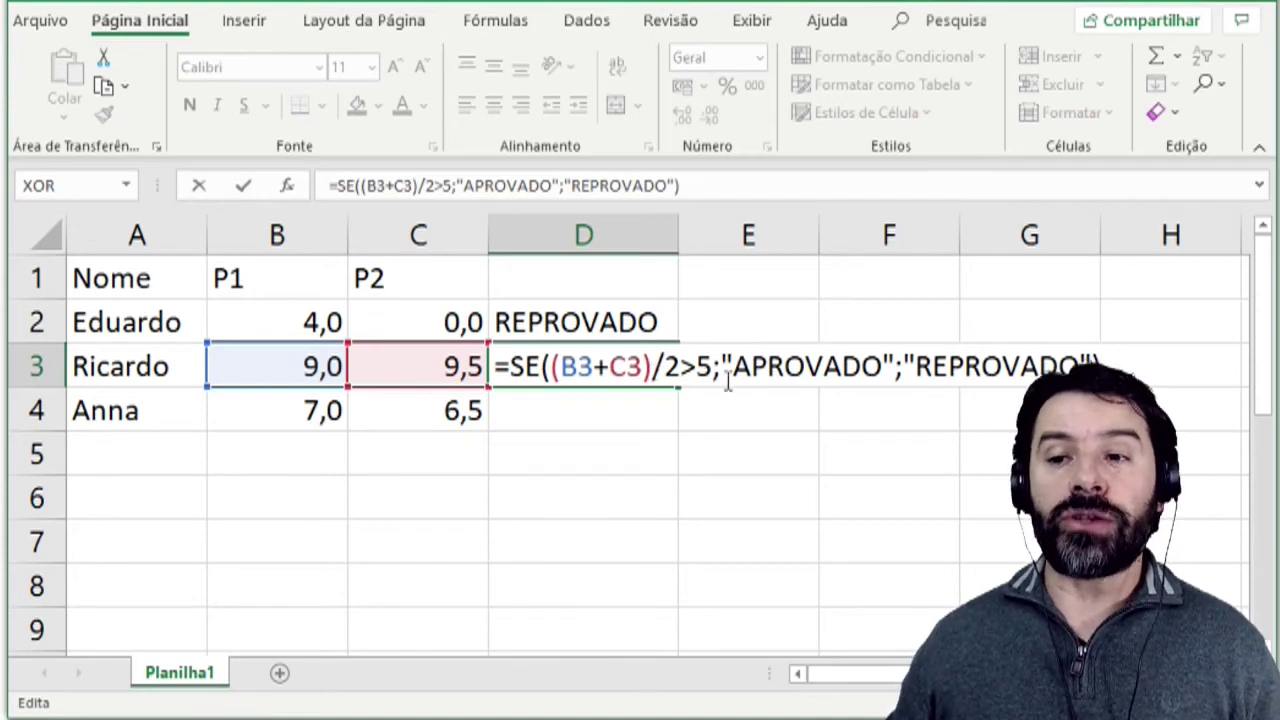
# - Copy D3's formula into D4 with Ctrl+C/Ctrl+V and confirm it returns APROVADO
pyautogui.press('Return')
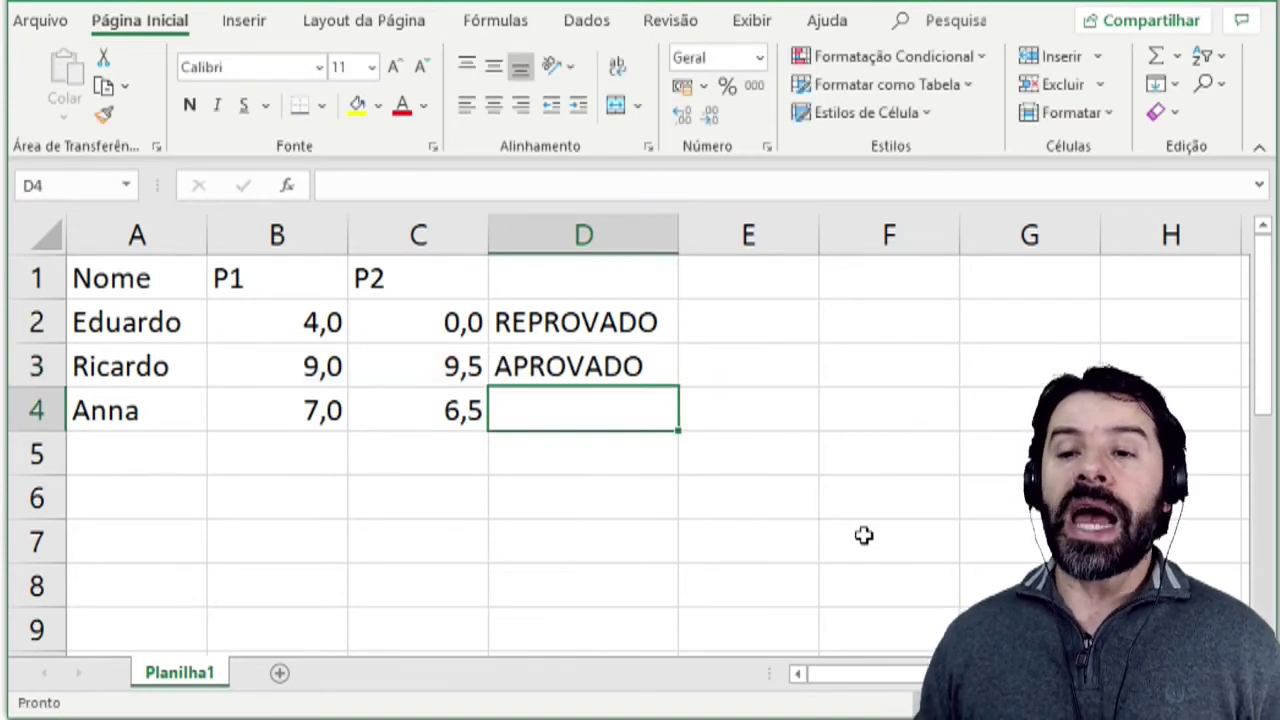
pyautogui.press('Up')
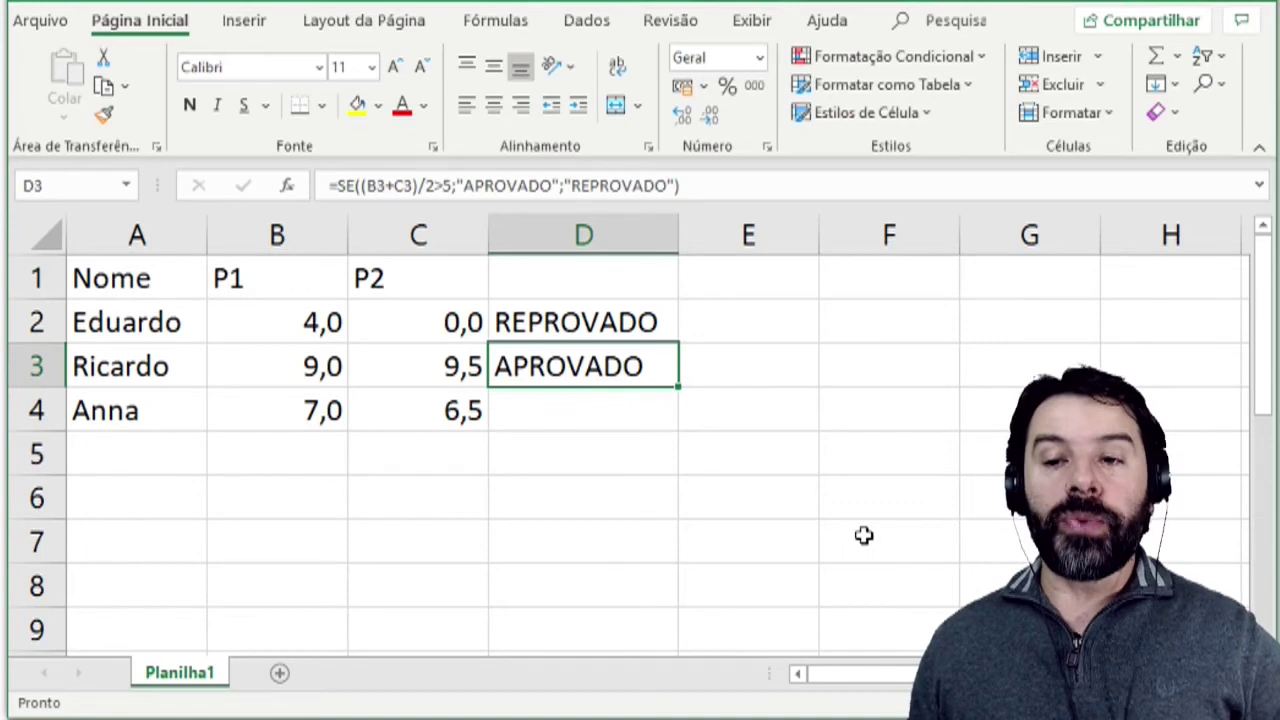
pyautogui.hotkey('ctrl', 'c')
pyautogui.press('Down')
pyautogui.hotkey('ctrl', 'v')
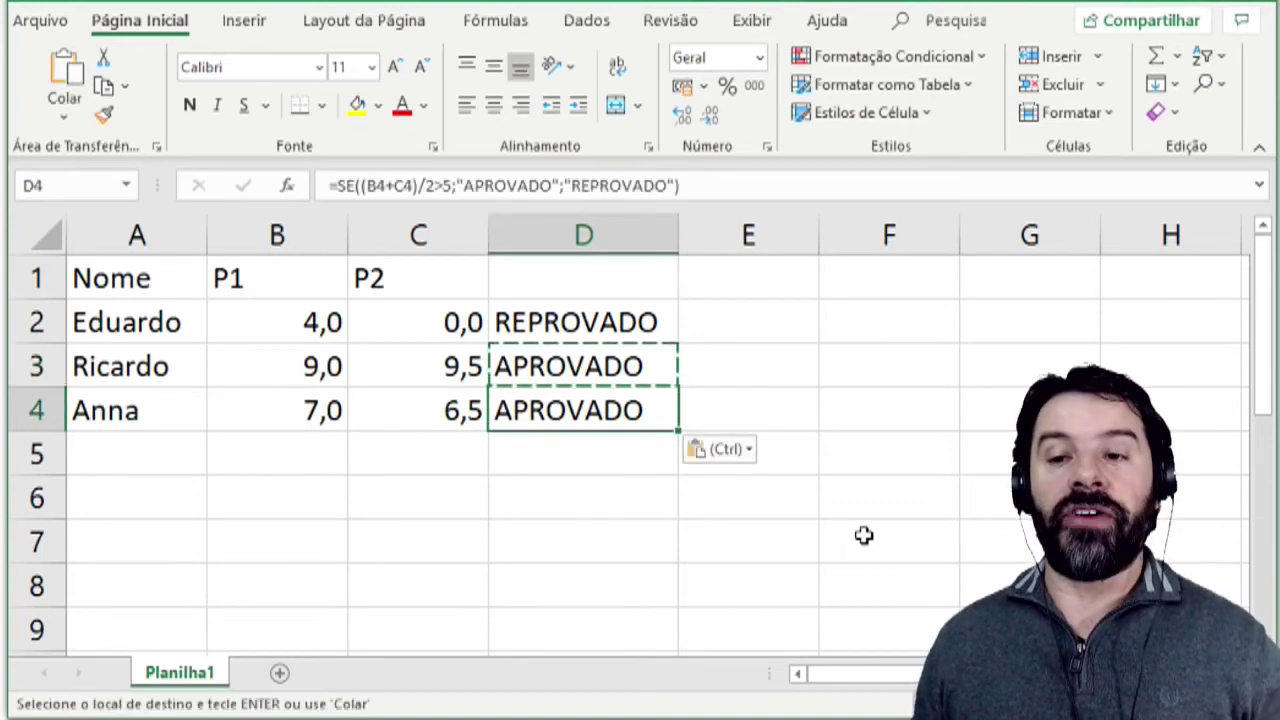
pyautogui.press('Escape')
pyautogui.press('F2')
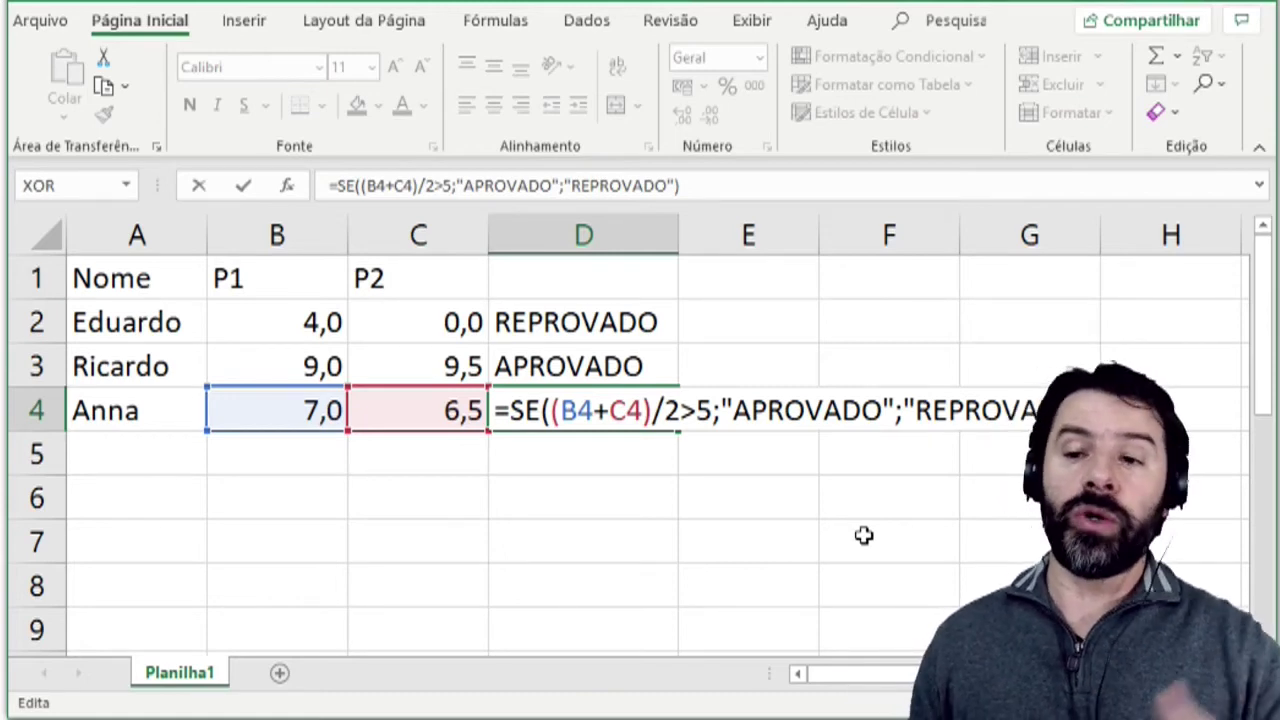
pyautogui.press('Return')
pyautogui.press('Up')
pyautogui.press('Up')
pyautogui.press('Up')
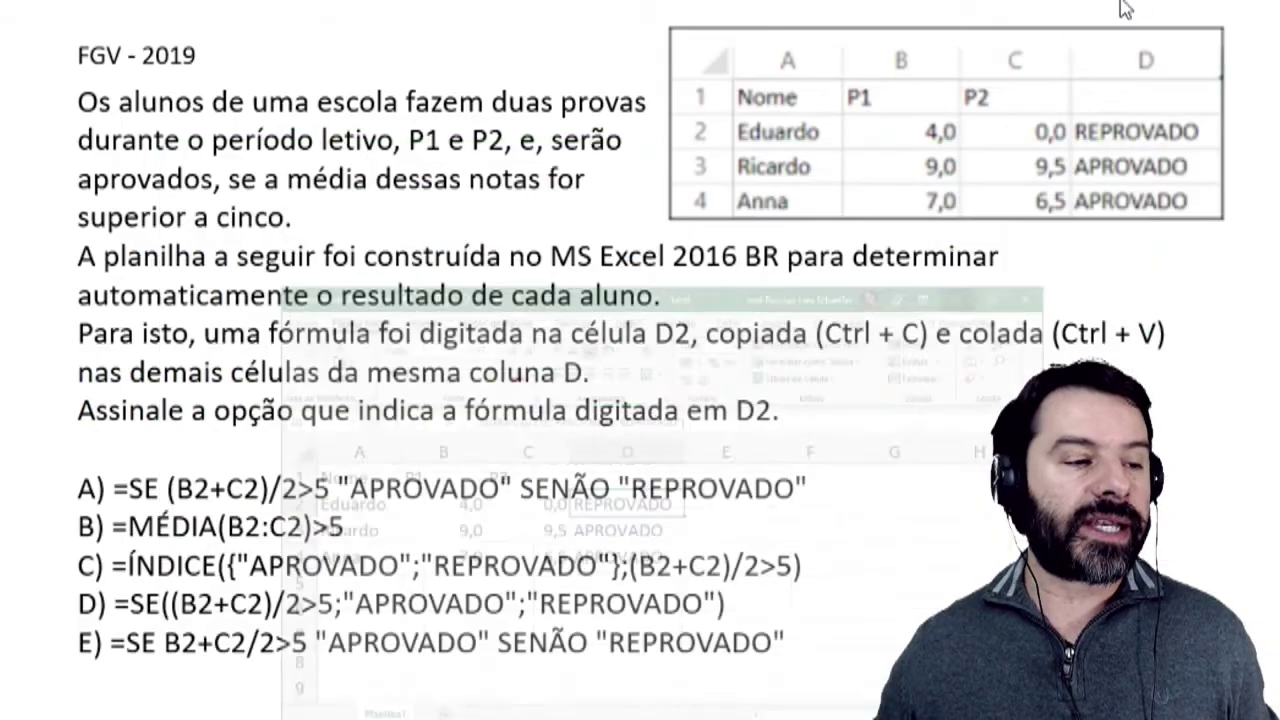
# - Highlight option D, =SE((B2+C2)/2>5;"APROVADO";"REPROVADO"), in bold purple on the FGV 2019 slide
pyautogui.click(272, 622)
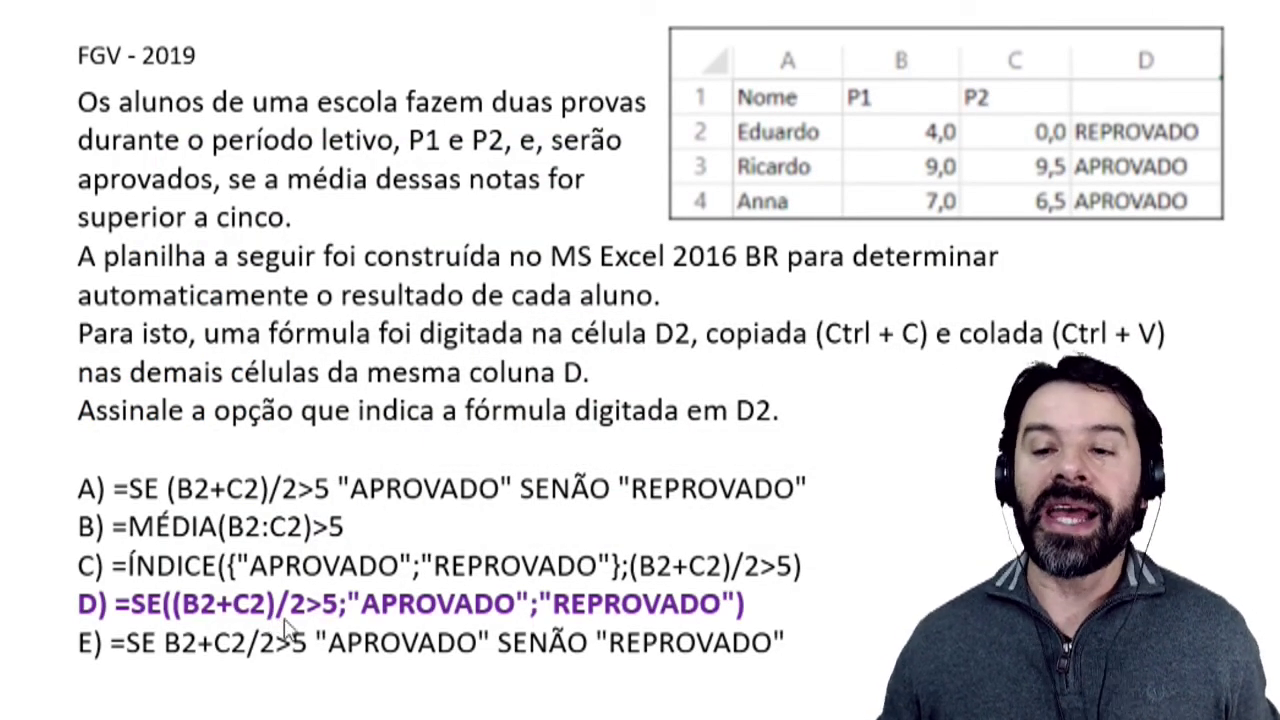